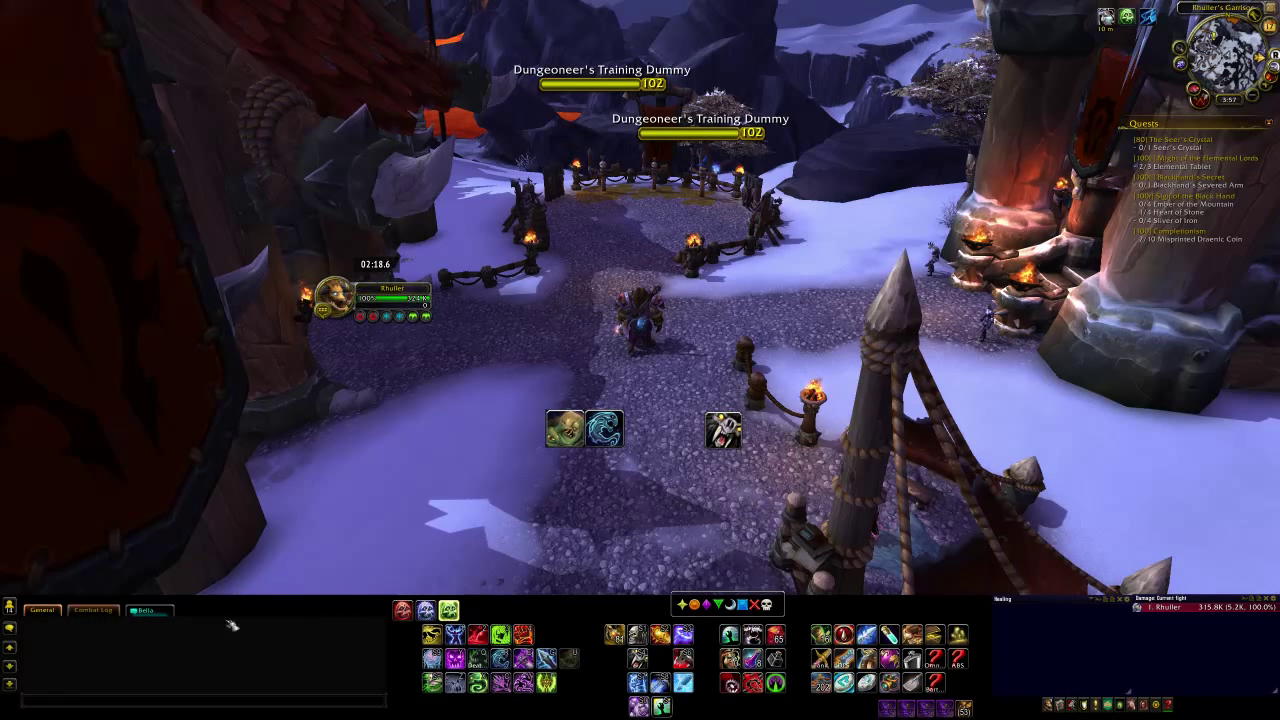
# - Use the ABS macro to print the ActionBarSaver /abs command help into chat
pyautogui.click(959, 660)
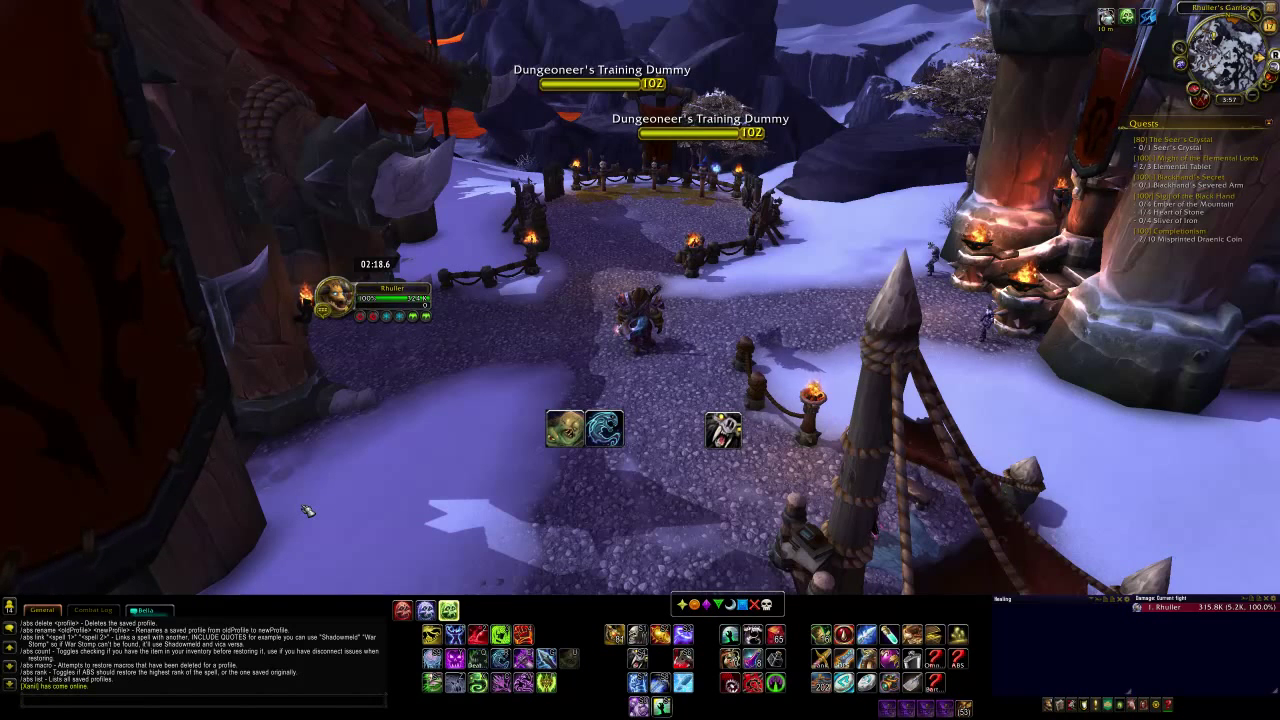
# - Run /abs list in chat to list the saved profiles, including unholy2015 under Death Knight
pyautogui.press('Return')
pyautogui.write('/abs')
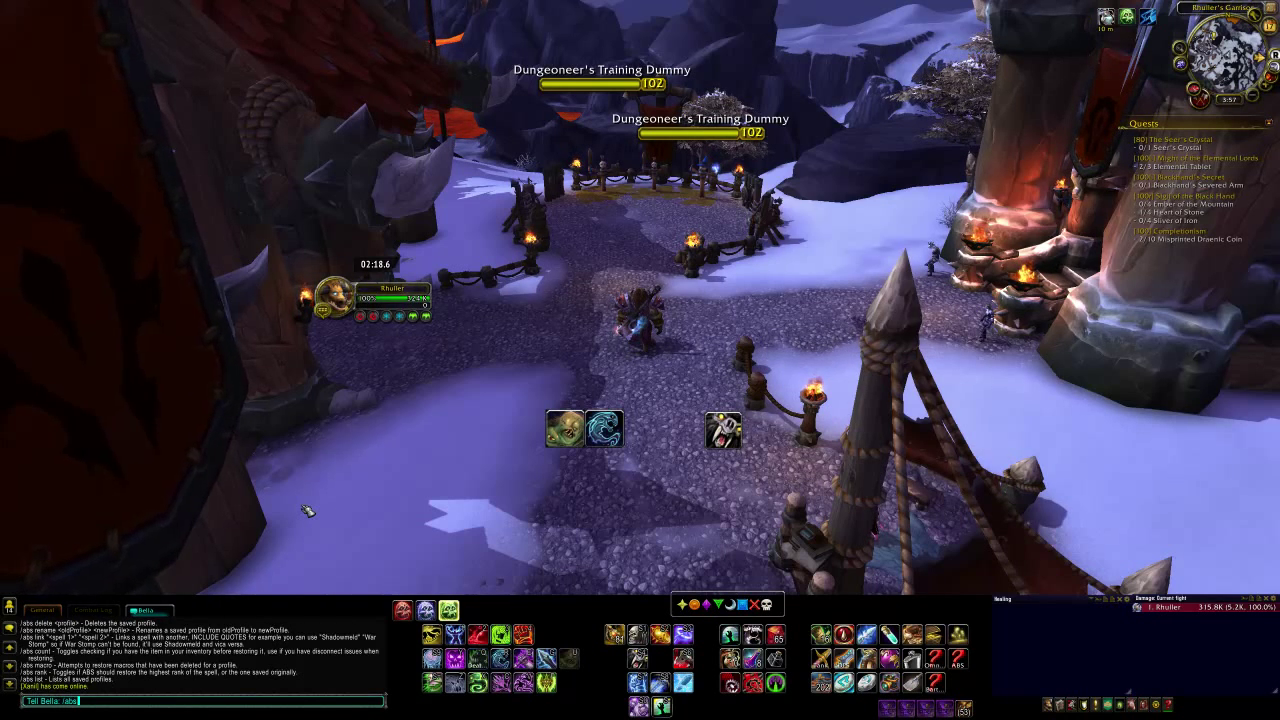
pyautogui.write(' list')
pyautogui.press('Return')
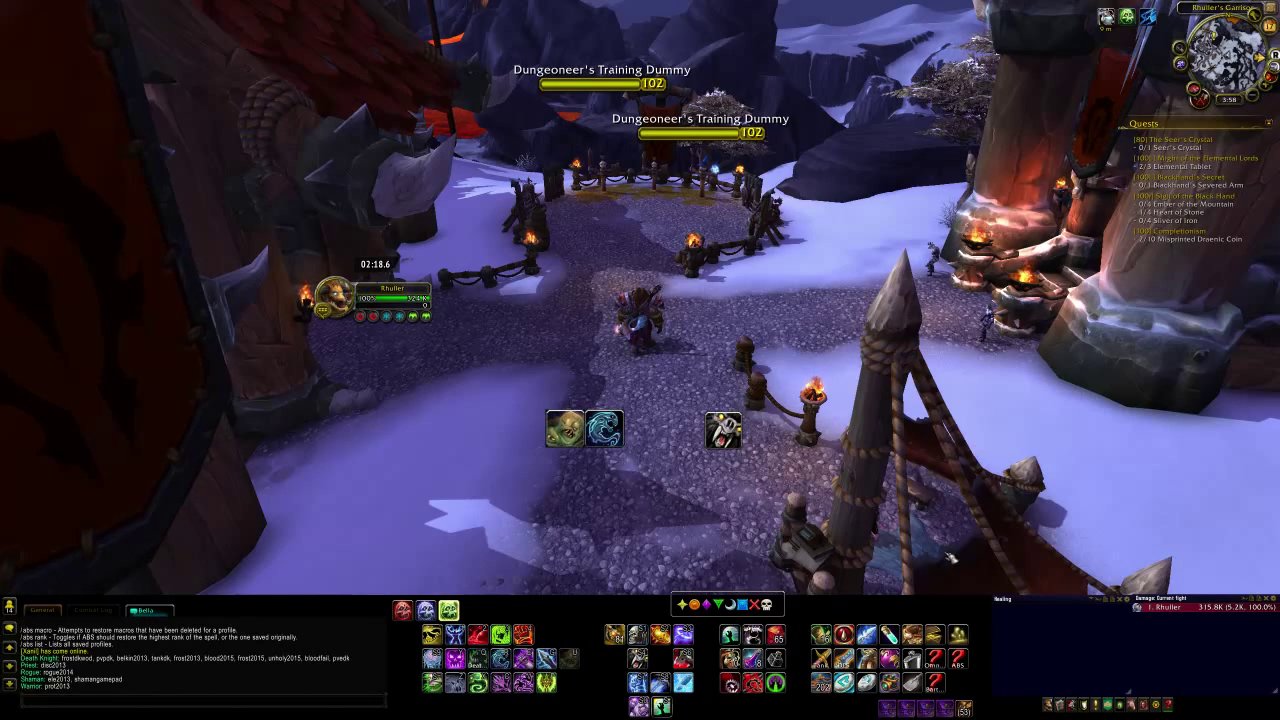
# - Target a training dummy and start attacking it
pyautogui.press('Tab')
pyautogui.press('1')
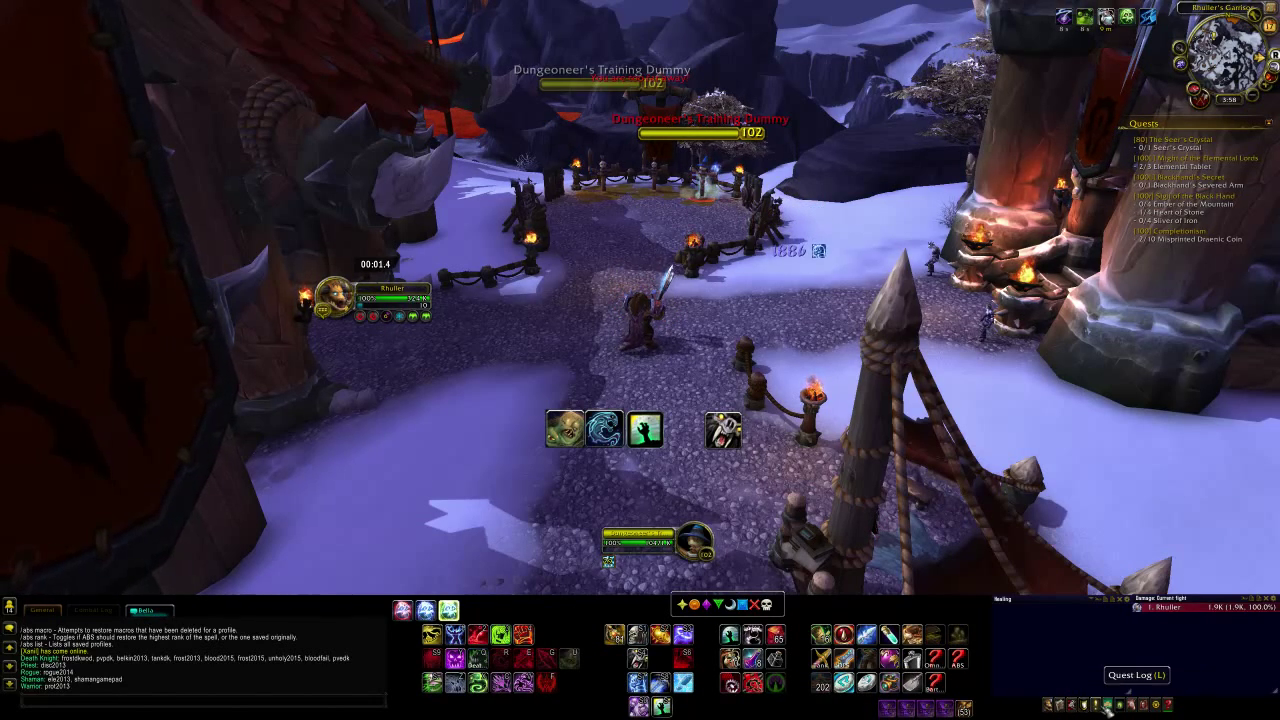
pyautogui.click(1120, 705)
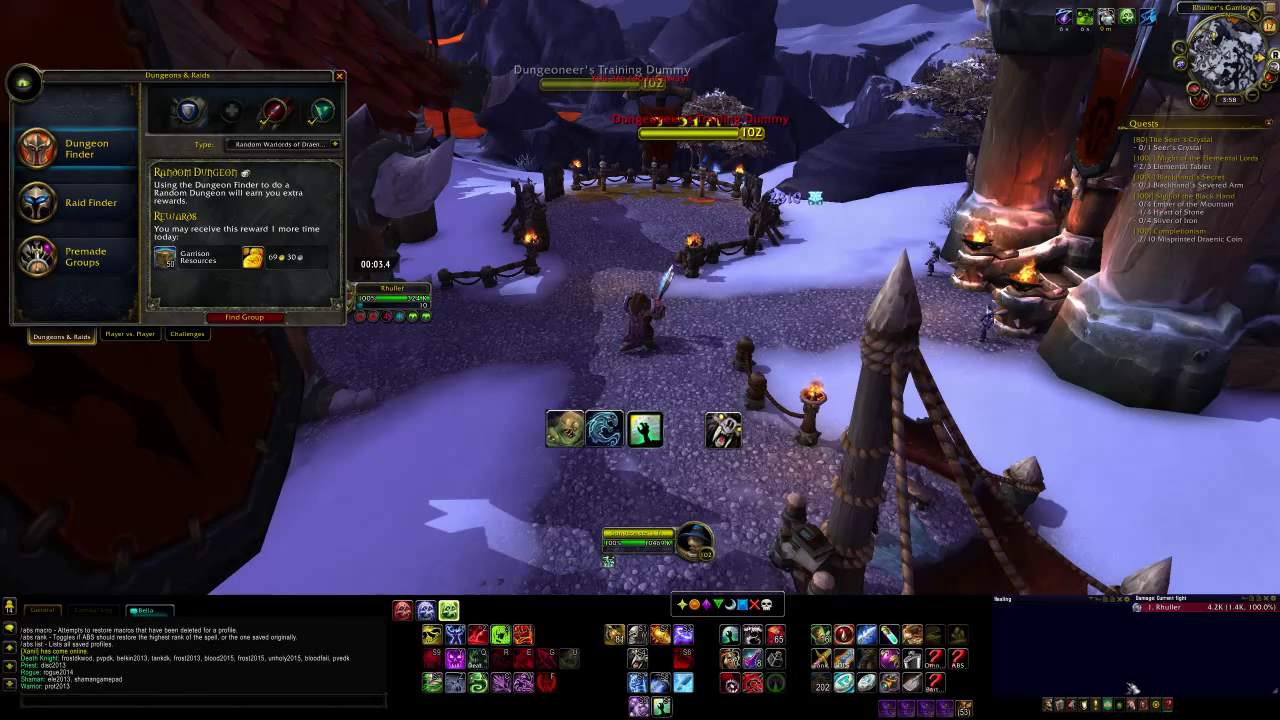
pyautogui.click(1113, 704)
# - Select and activate the Blood specialization in the Specialization window
pyautogui.click(1080, 706)
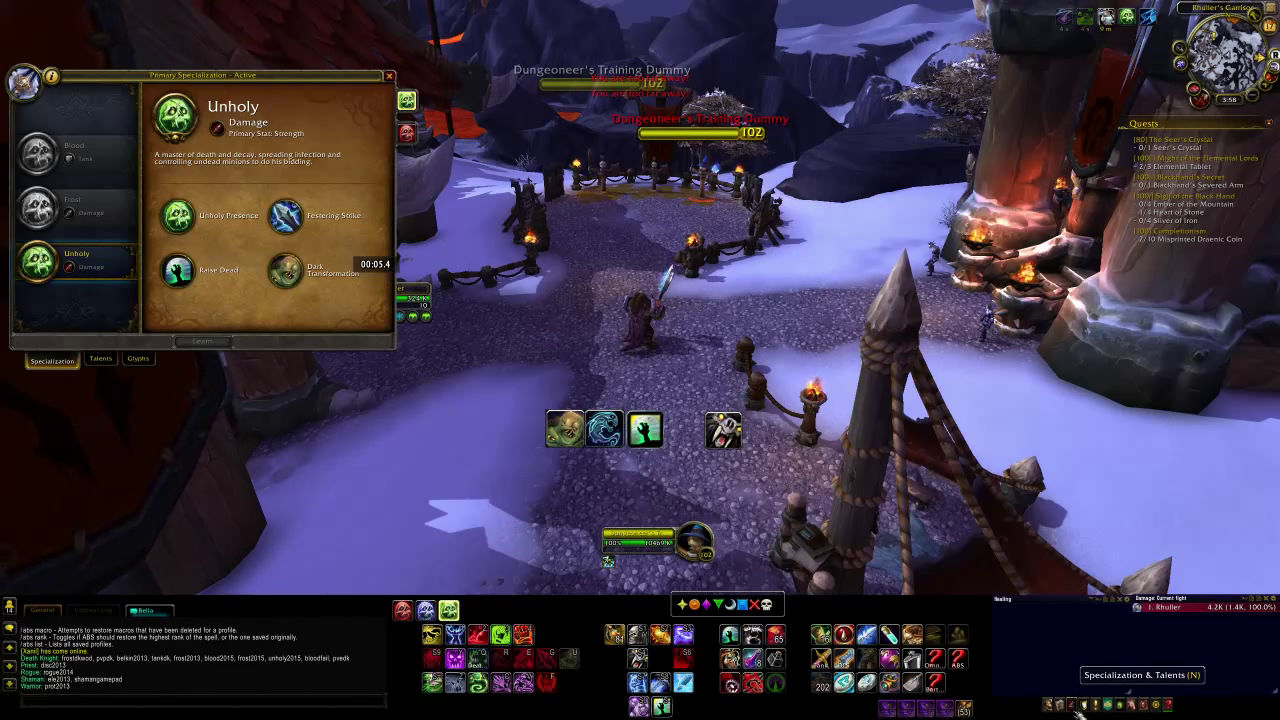
pyautogui.click(75, 150)
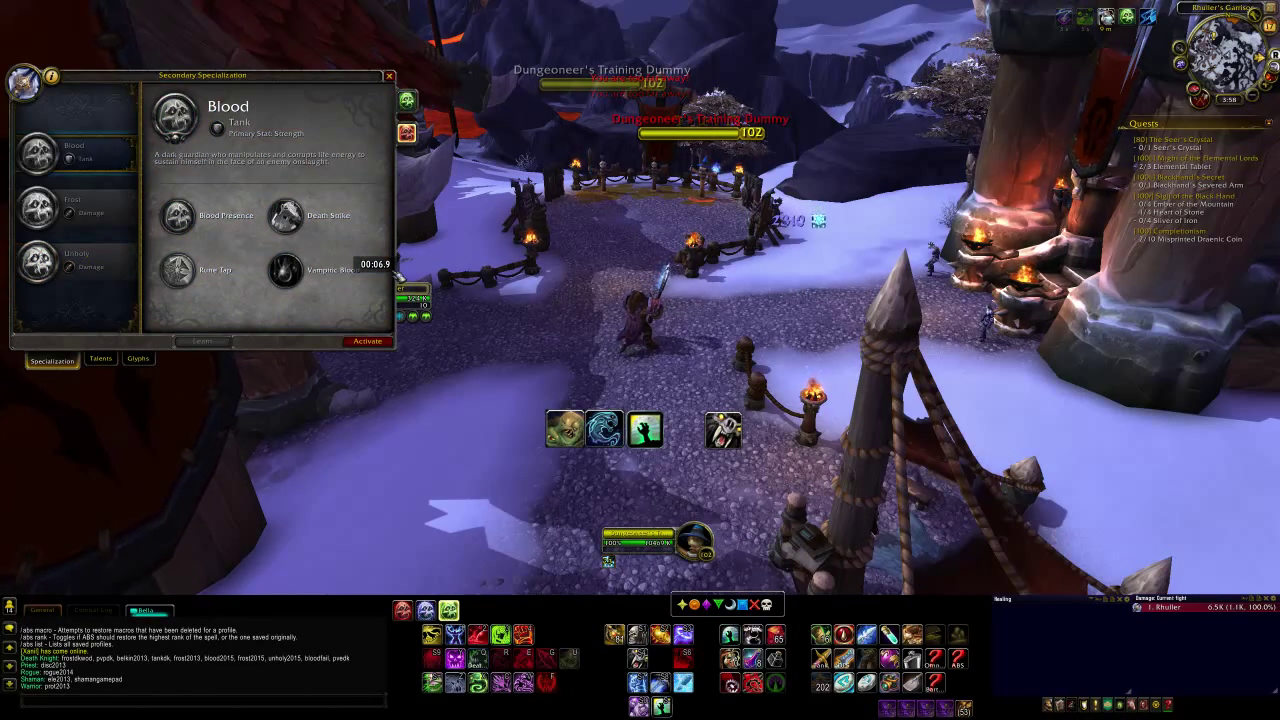
pyautogui.click(367, 341)
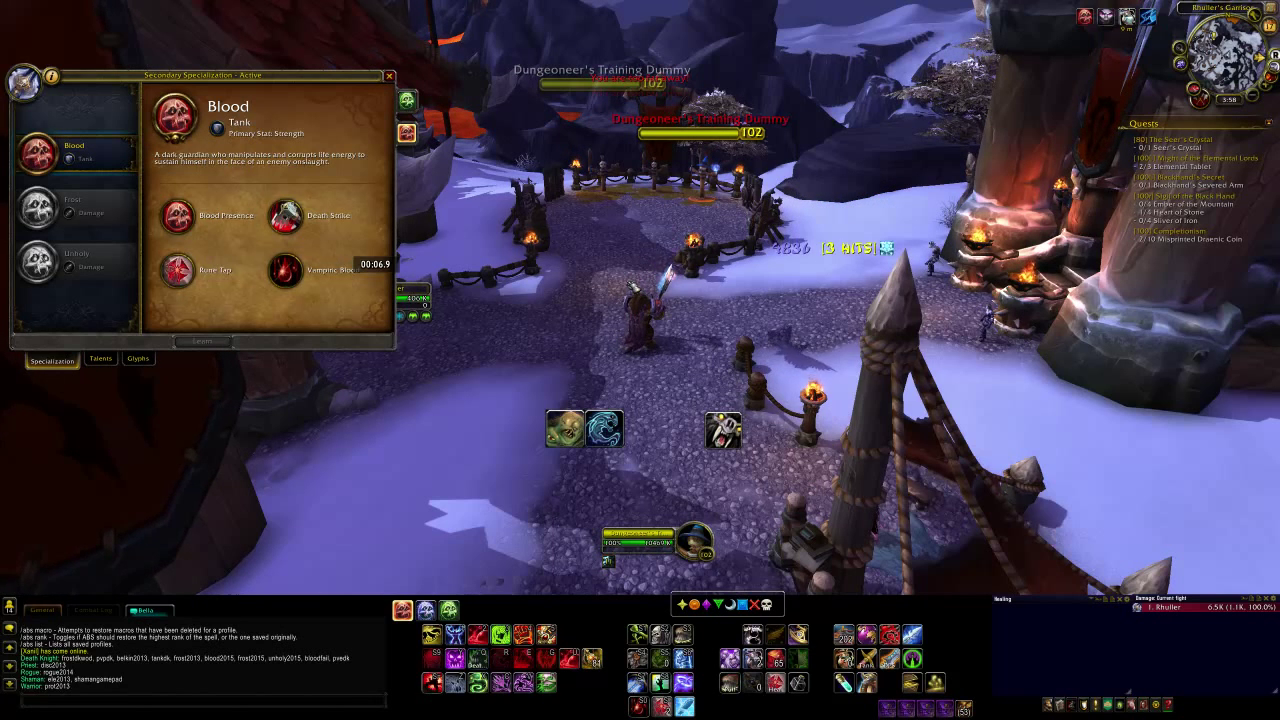
# - Run /abs restore pvpdk, then /abs restore blood2015 to load the Blood bar layout
pyautogui.press('Return')
pyautogui.write('/abs ')
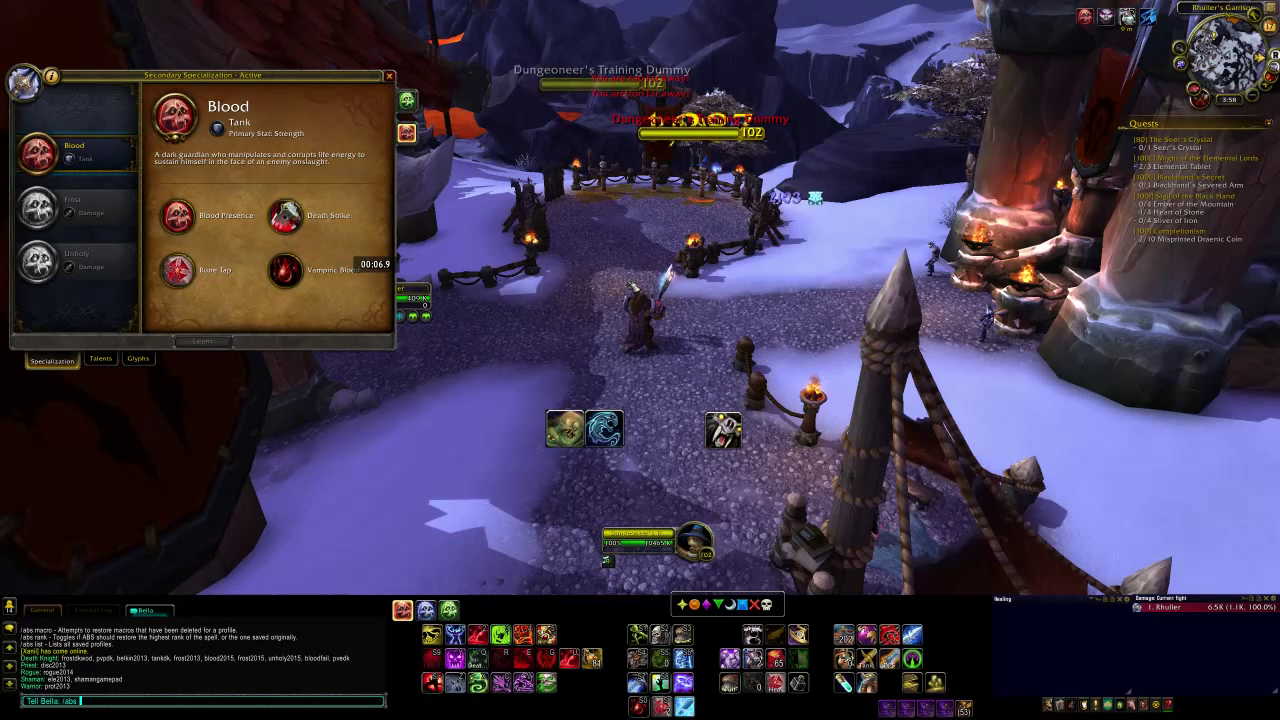
pyautogui.write('restore')
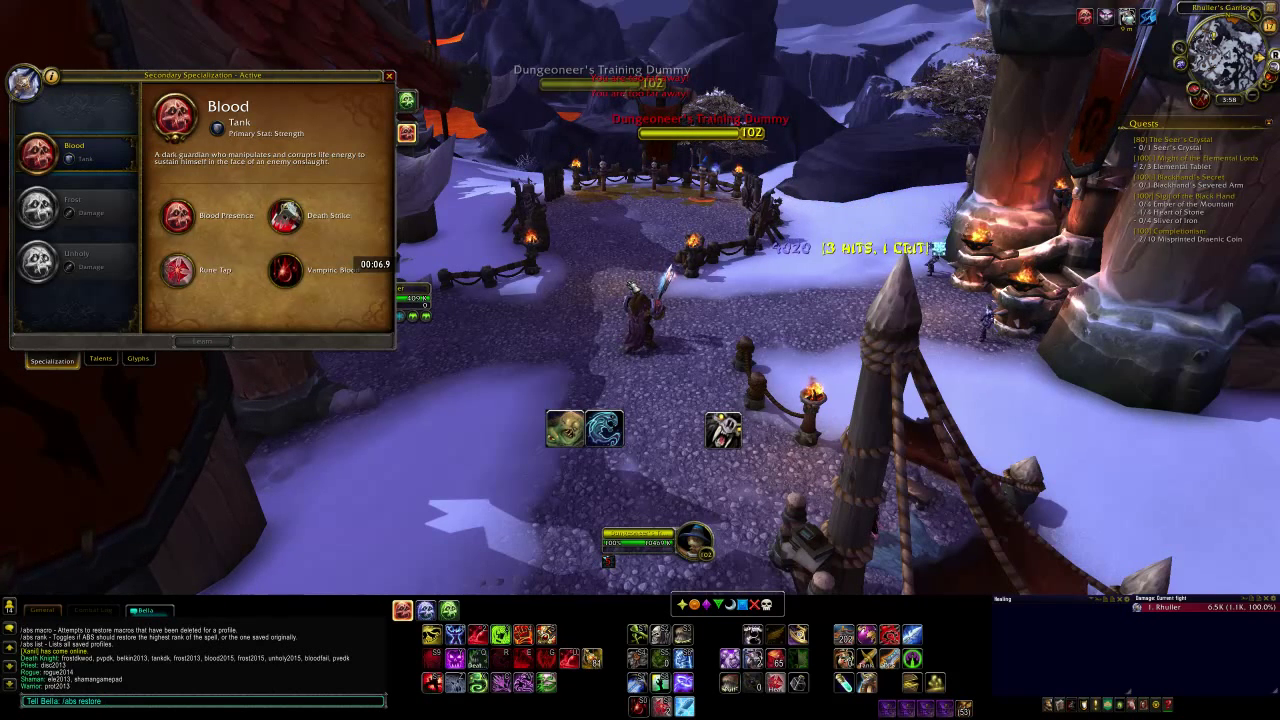
pyautogui.write(' pvpdk')
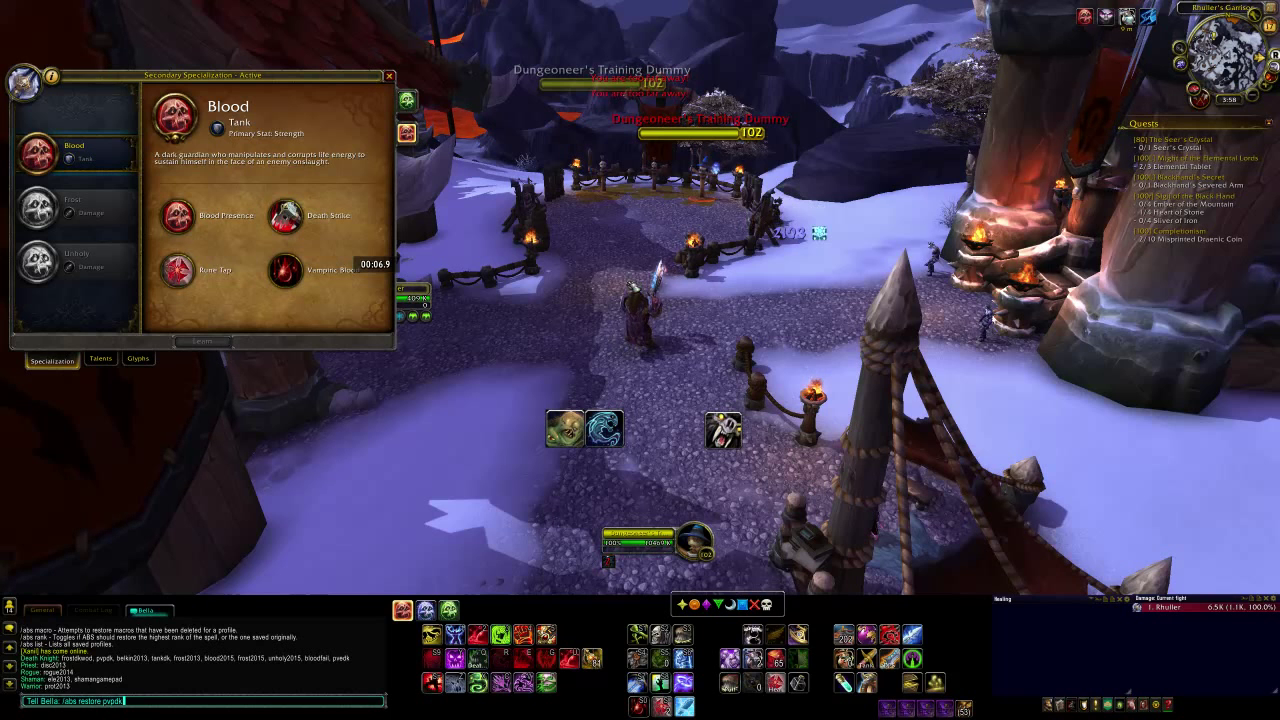
pyautogui.press('Return')
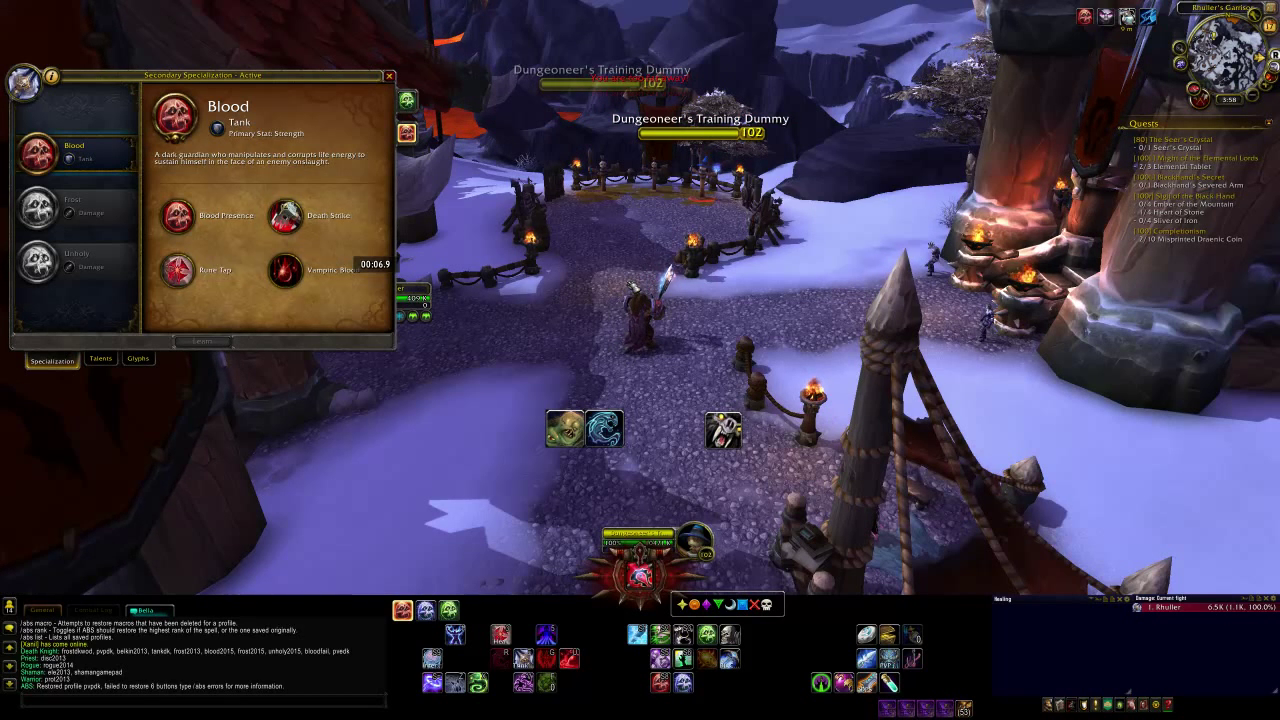
pyautogui.write('/abs')
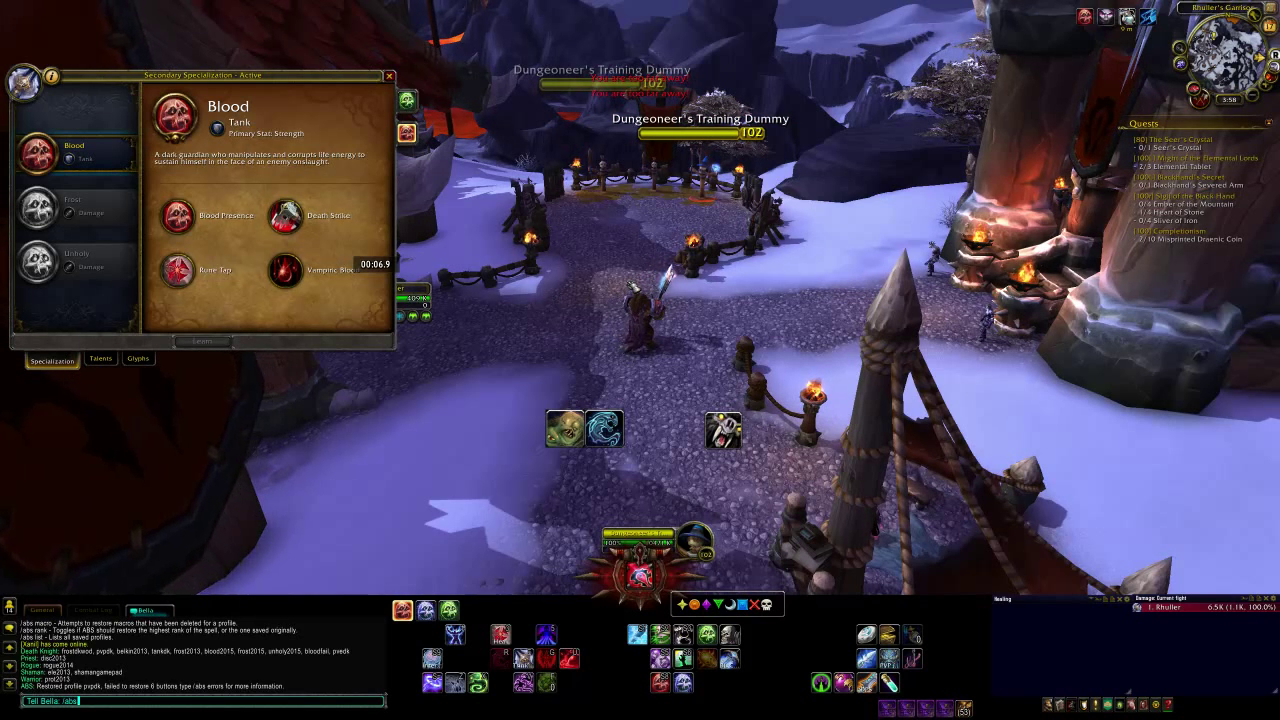
pyautogui.write(' restore blood')
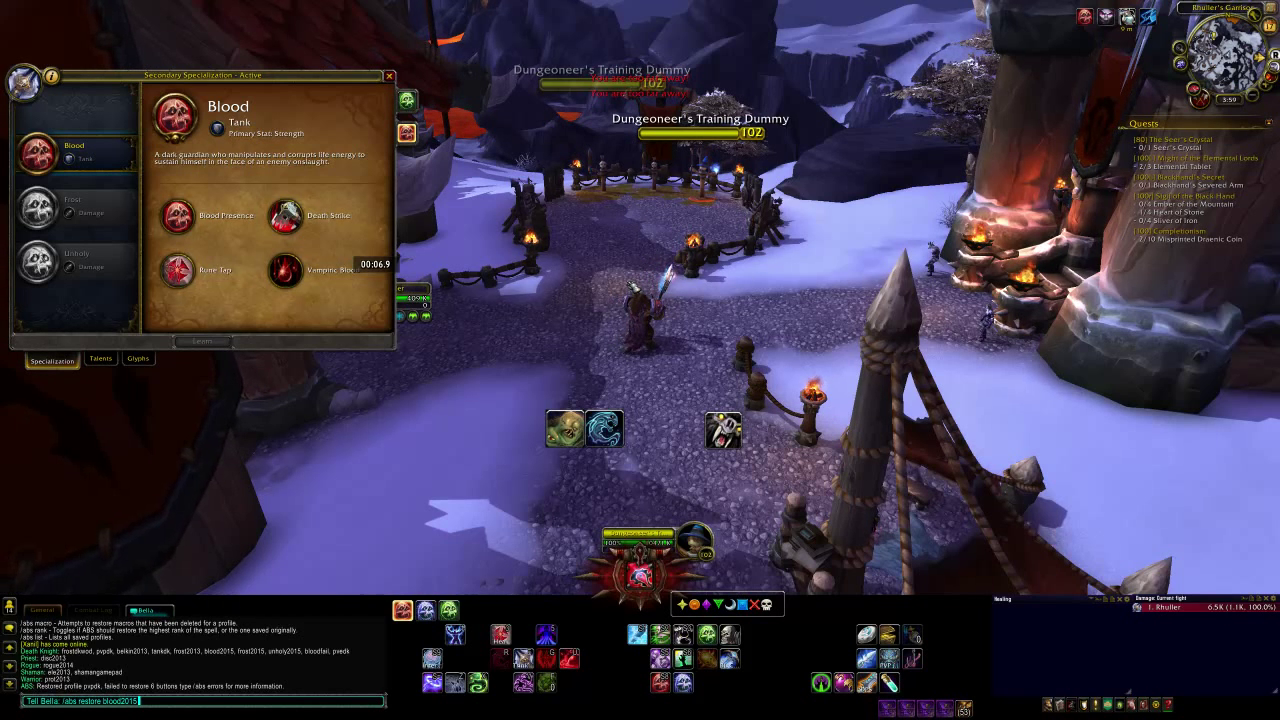
pyautogui.write('2015')
pyautogui.press('Return')
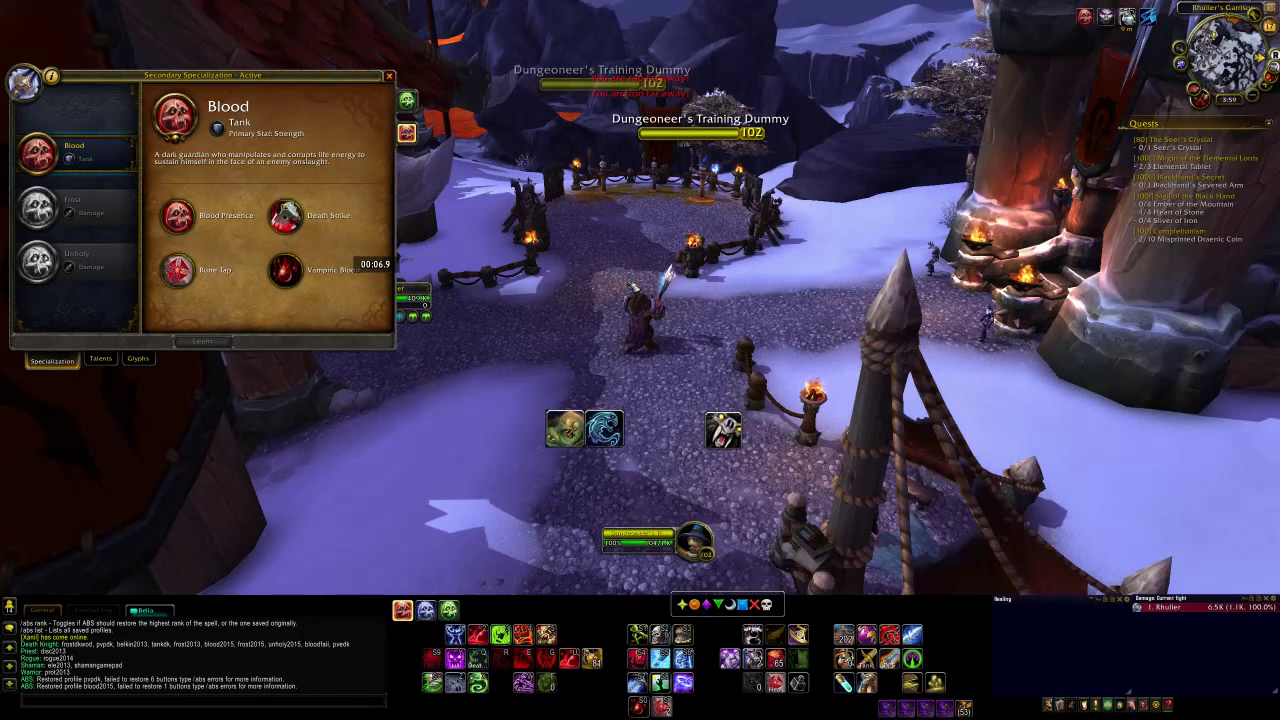
# - Save the current Blood bars as profile blood2015video with /abs save
pyautogui.press('Return')
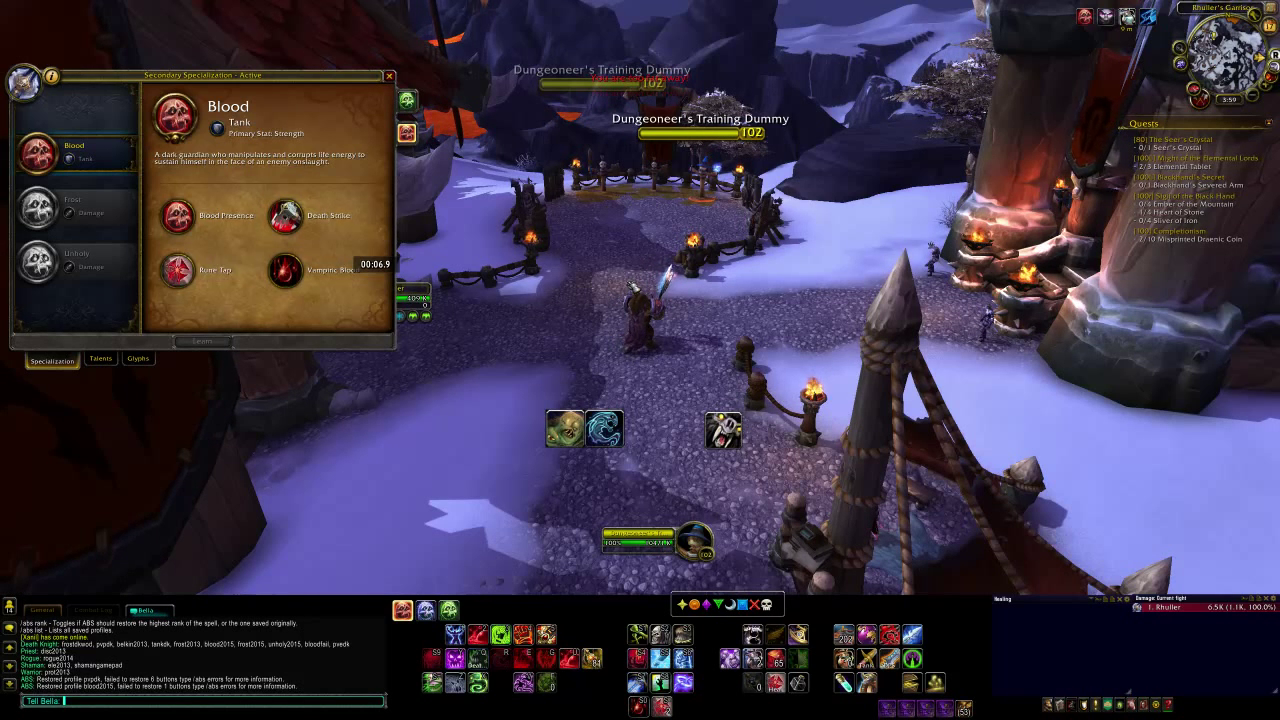
pyautogui.write('/abs save')
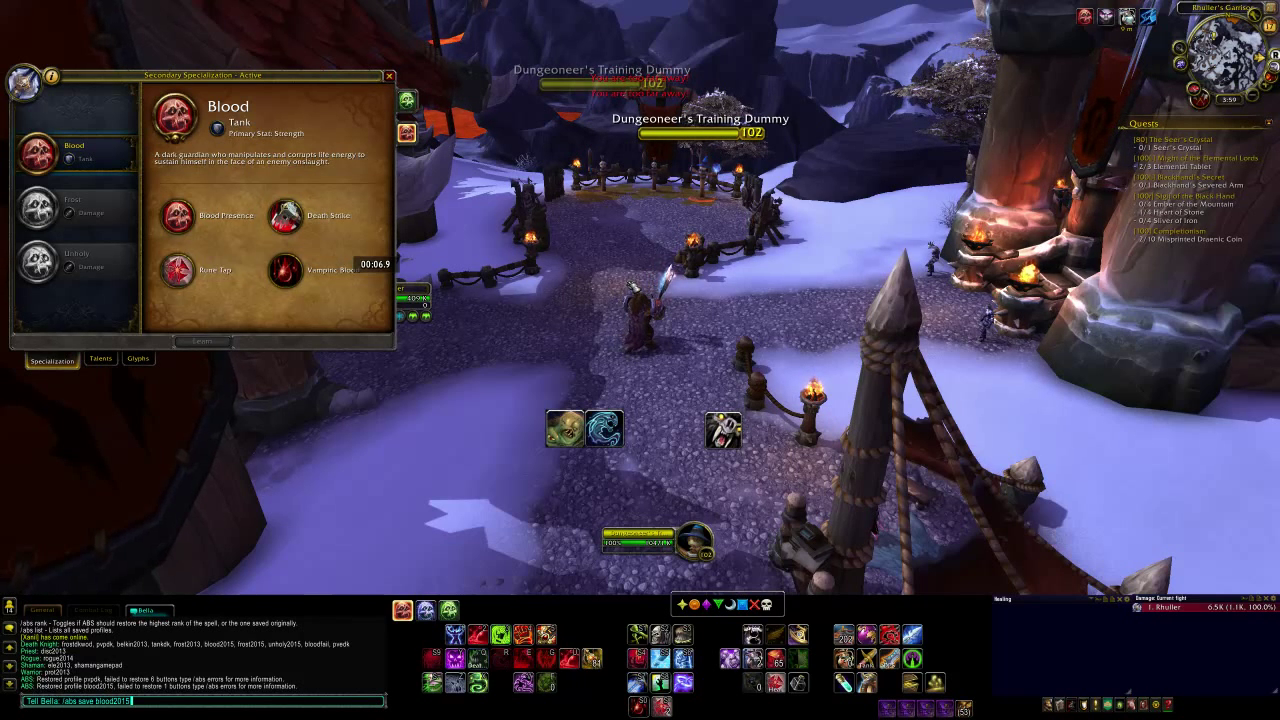
pyautogui.write('blood2015video')
pyautogui.press('Return')
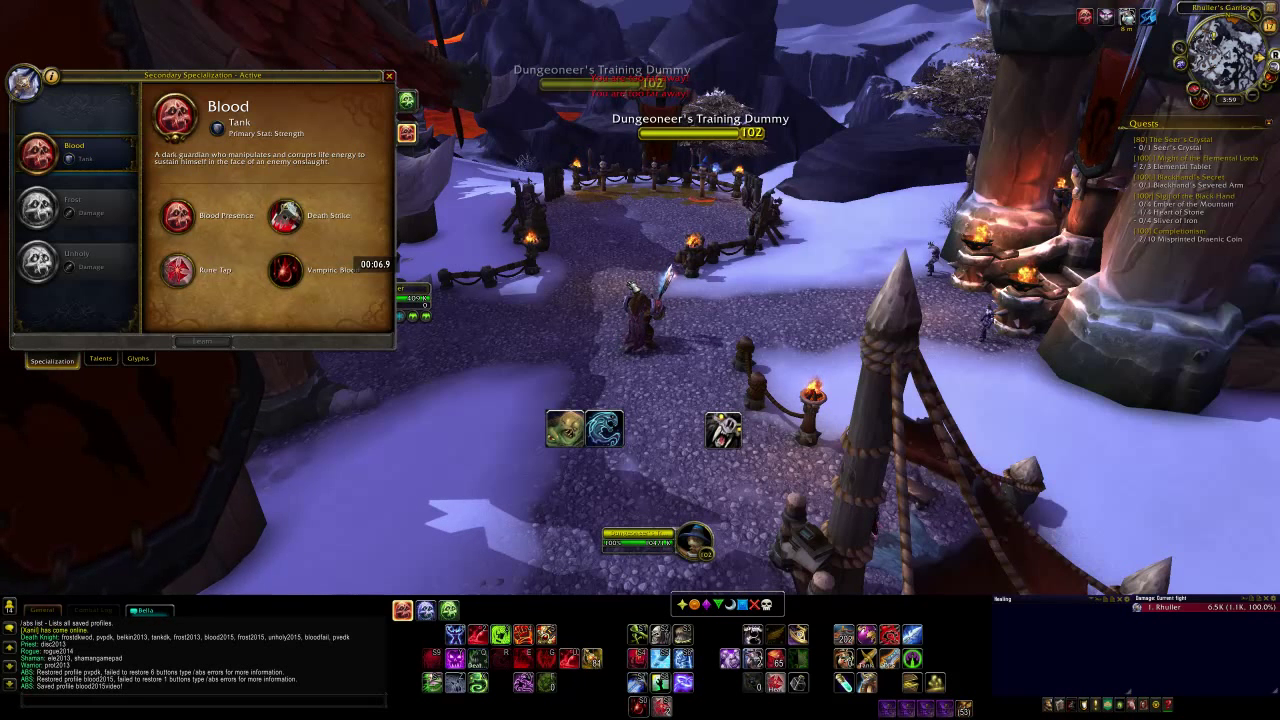
# - Restore the unholy2015 profile onto the bars with /abs restore unholy2015
pyautogui.press('Return')
pyautogui.write('/a')
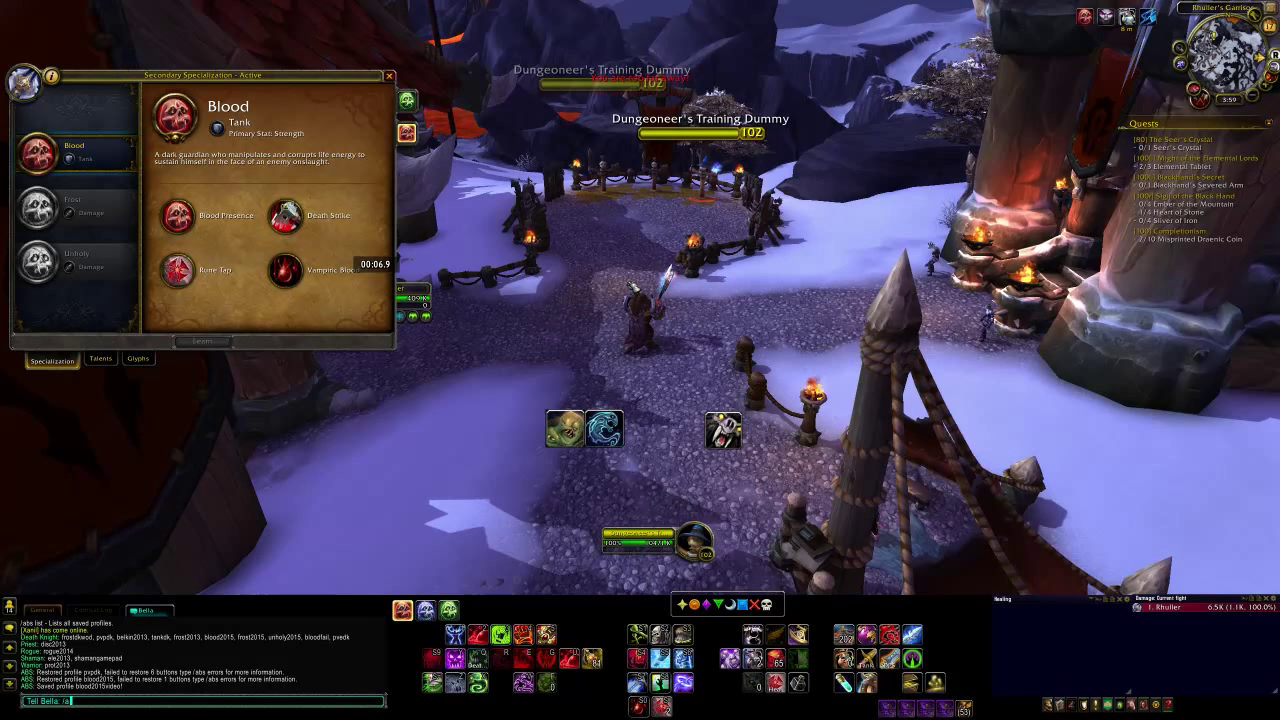
pyautogui.write('bs restore unholy2015')
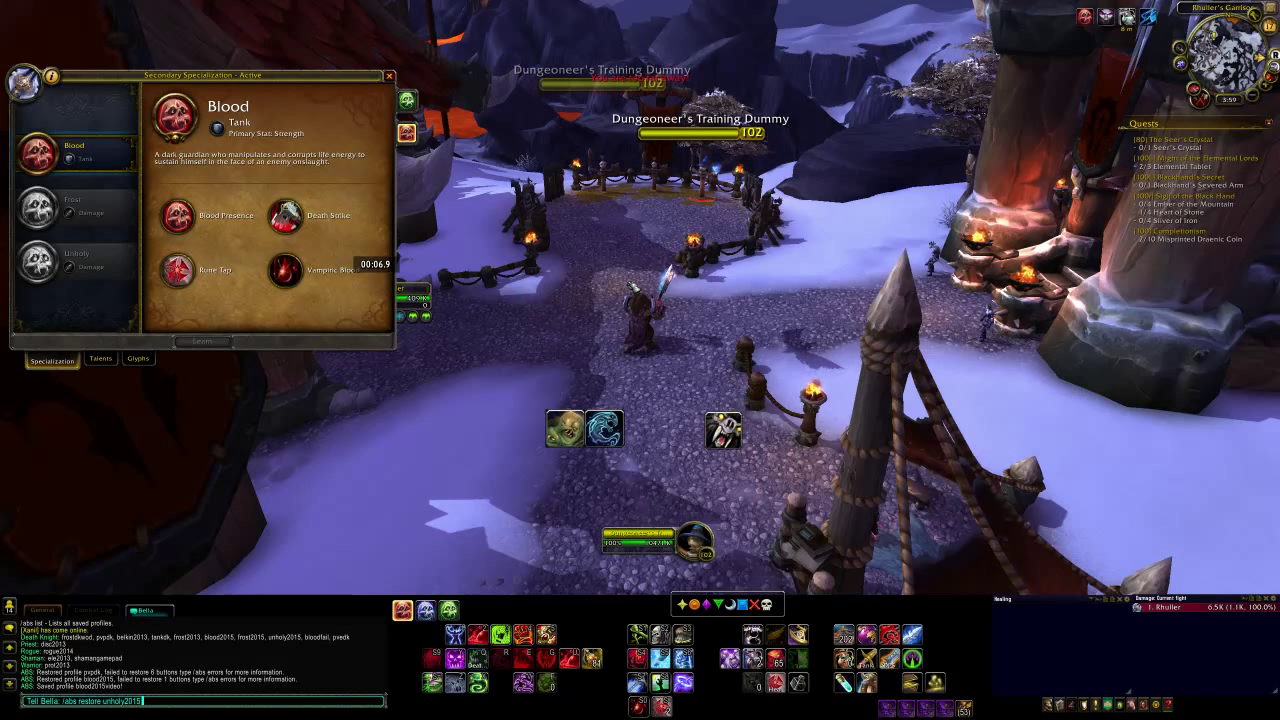
pyautogui.press('Return')
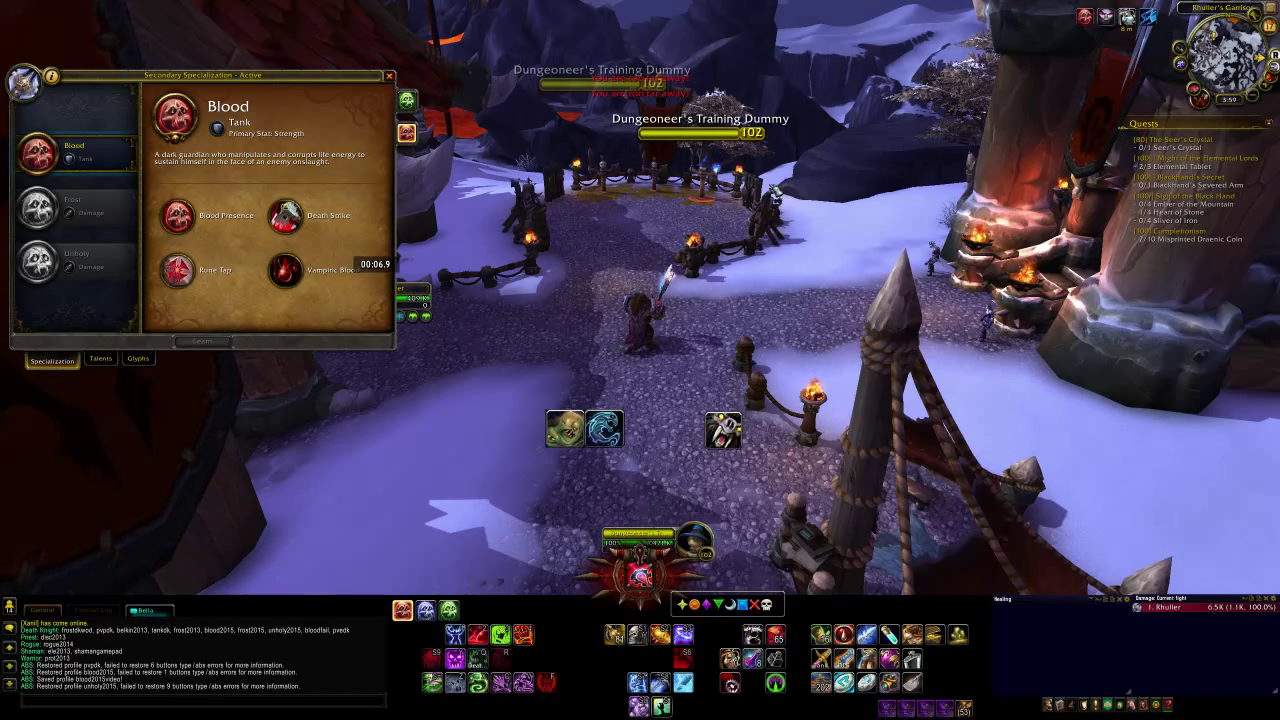
# - Activate Unholy, raise the ghoul pet, close the Specialization window and walk toward the dummies
pyautogui.click(75, 258)
pyautogui.click(365, 341)
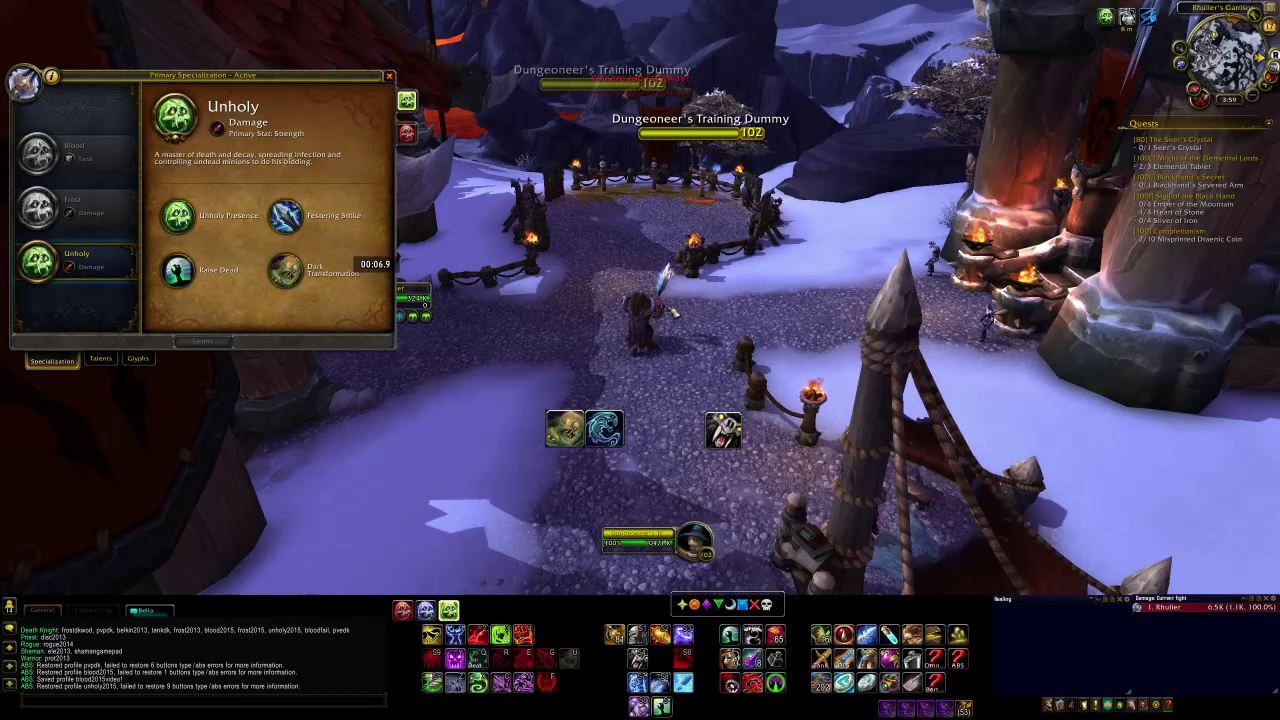
pyautogui.press('1')
pyautogui.press('Escape')
pyautogui.press('w')
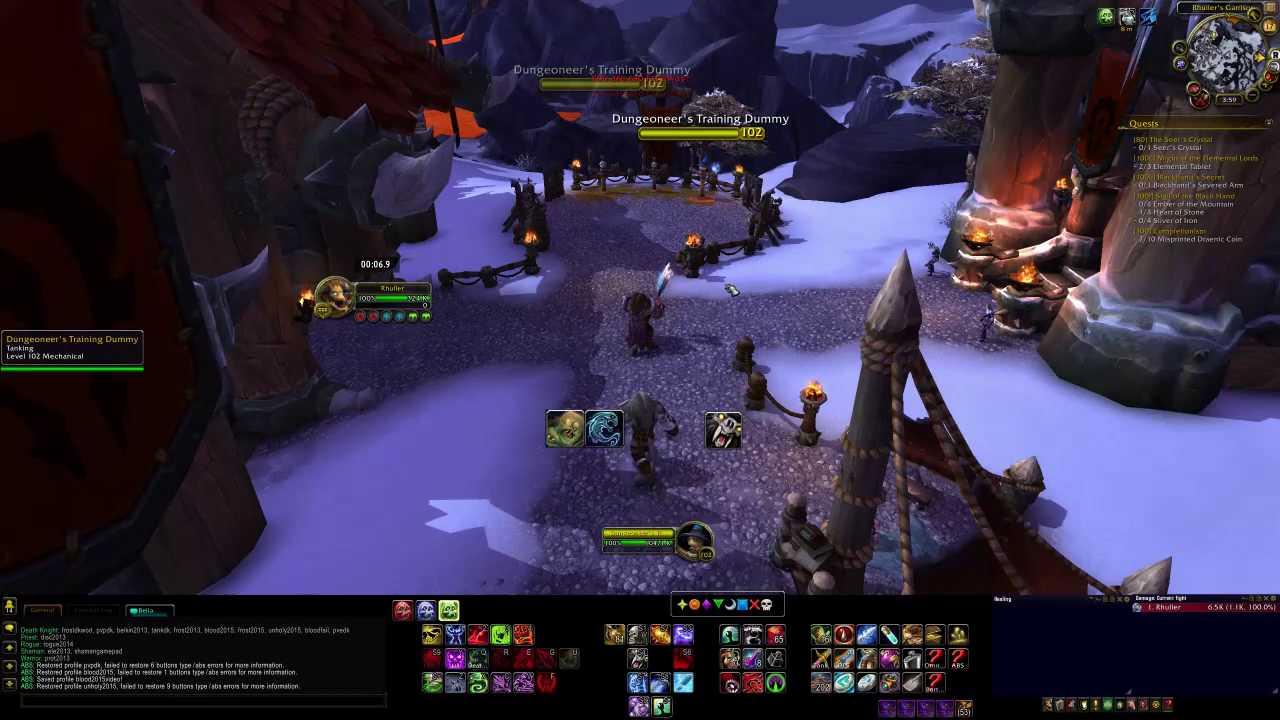
pyautogui.press('1')
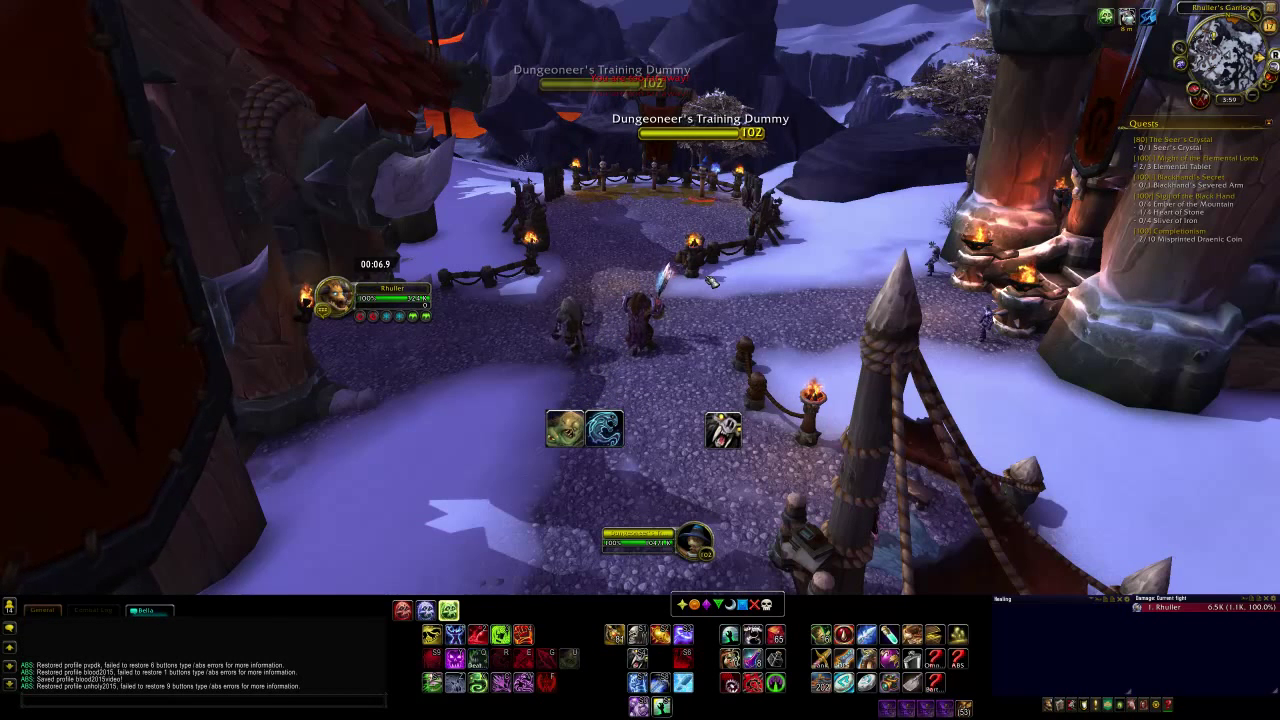
pyautogui.press('1')
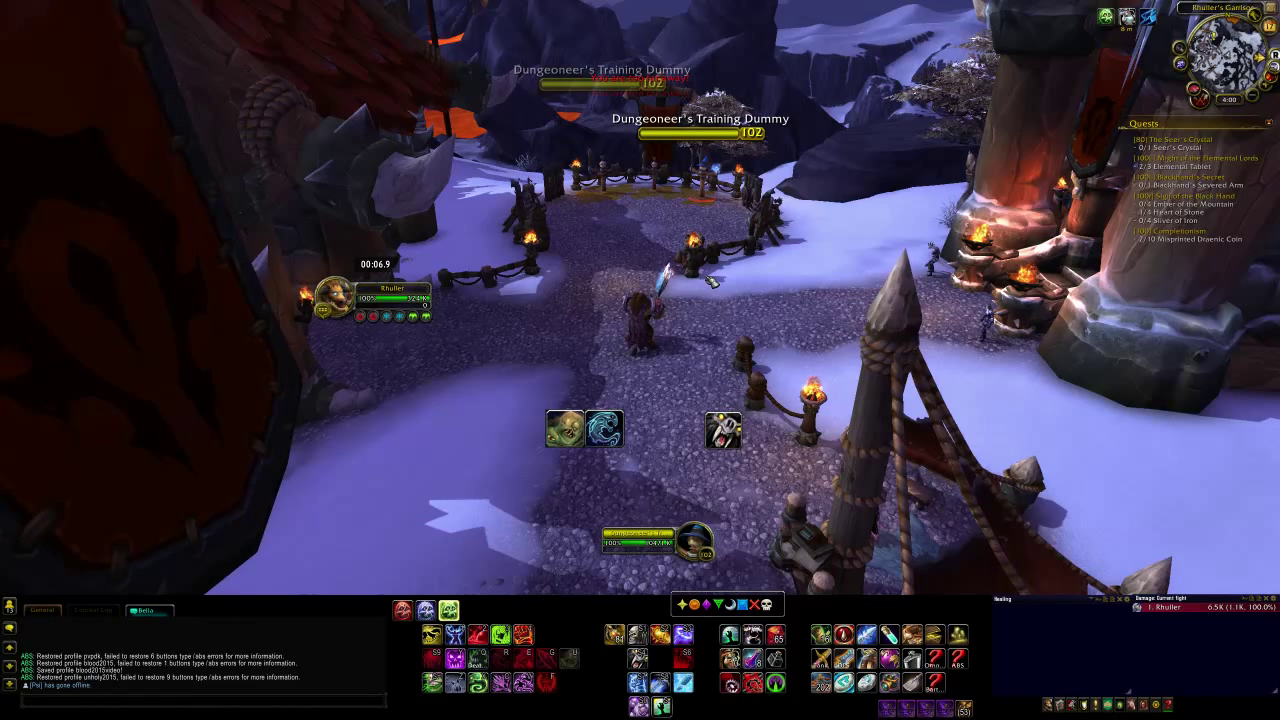
pyautogui.press('1')
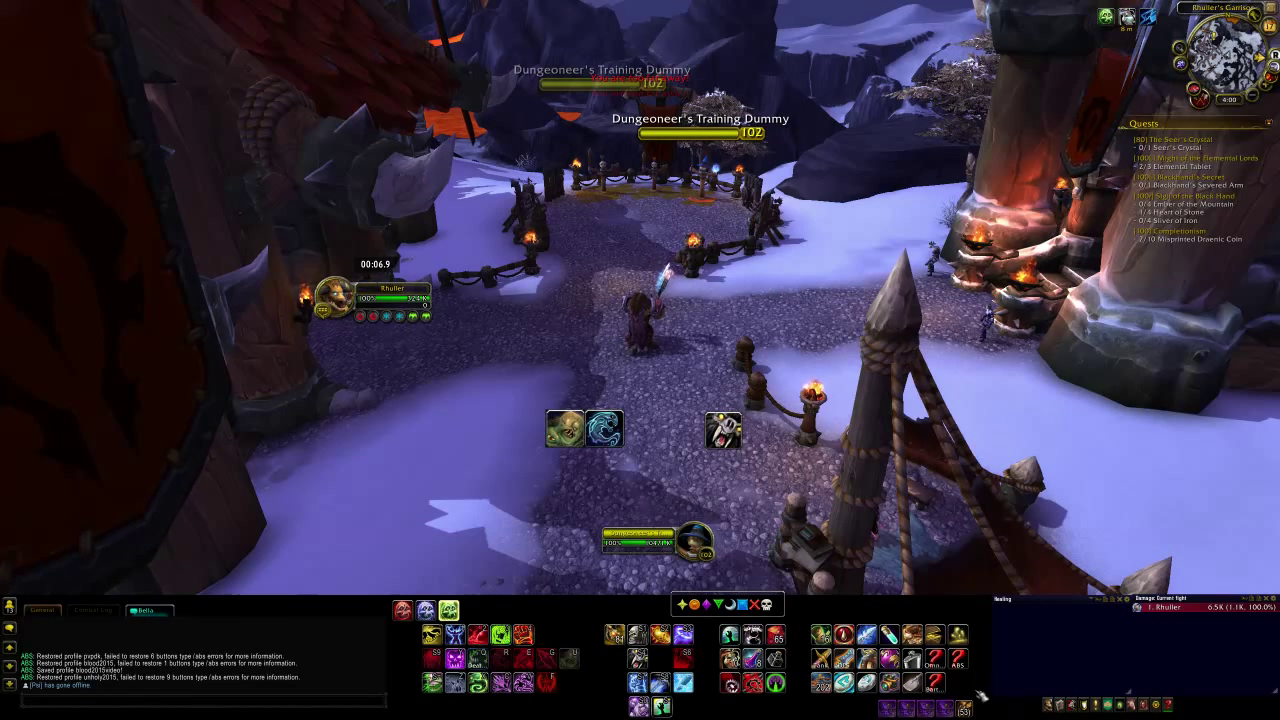
# - Open Bartender4 options, view Bar 1, and toggle Bar 5 enabled then disabled
pyautogui.click(936, 683)
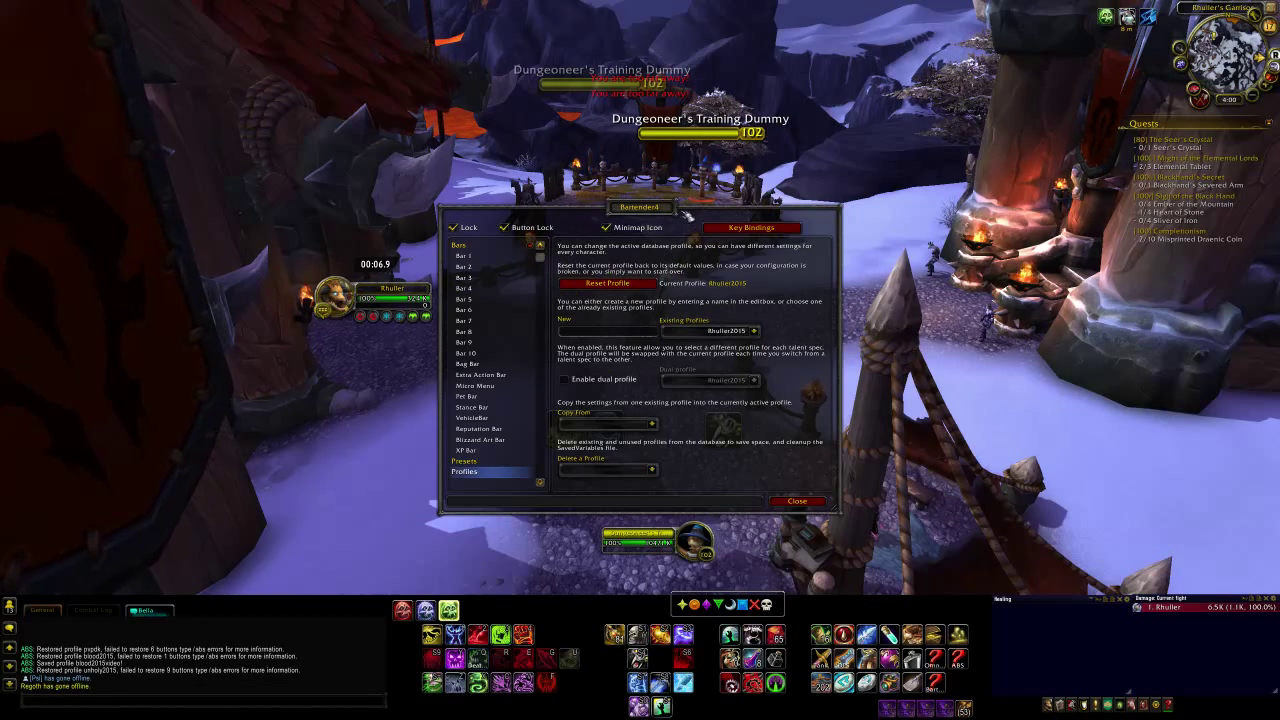
pyautogui.click(466, 256)
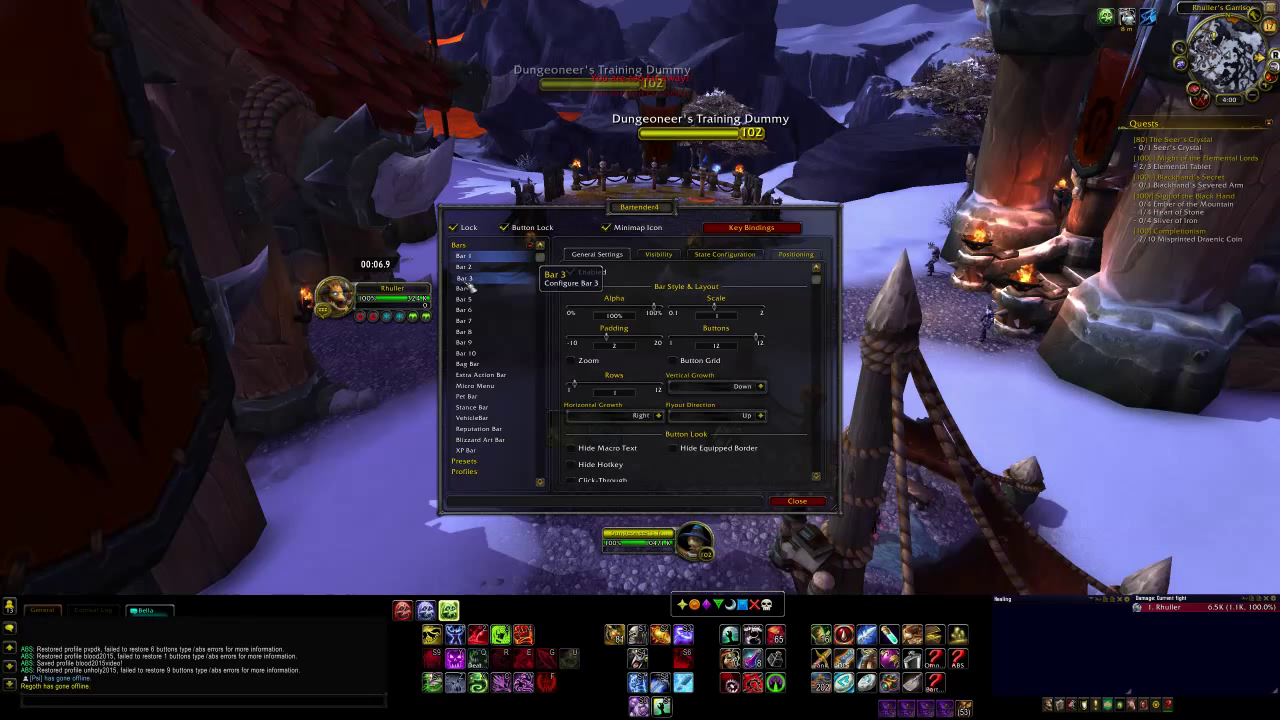
pyautogui.click(464, 299)
pyautogui.click(580, 275)
pyautogui.click(583, 281)
pyautogui.click(583, 281)
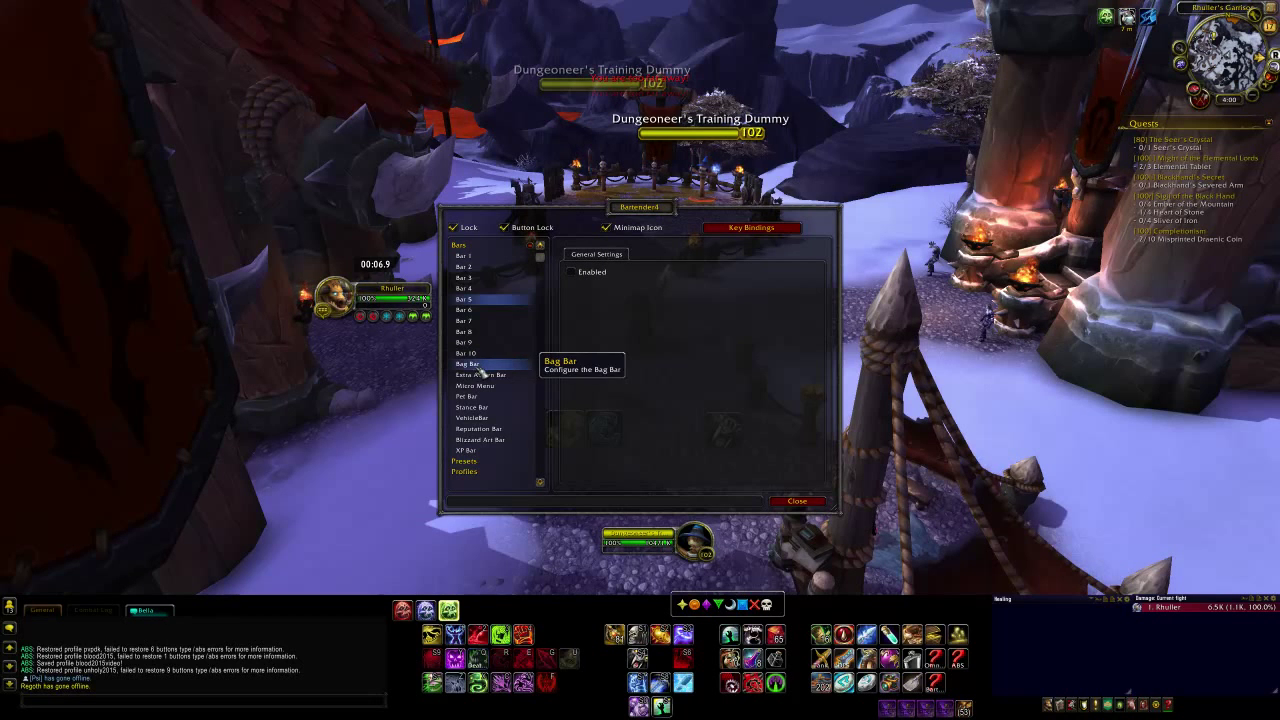
# - Toggle the Blizzard Art Bar on and off, then go to the Profiles page
pyautogui.click(490, 441)
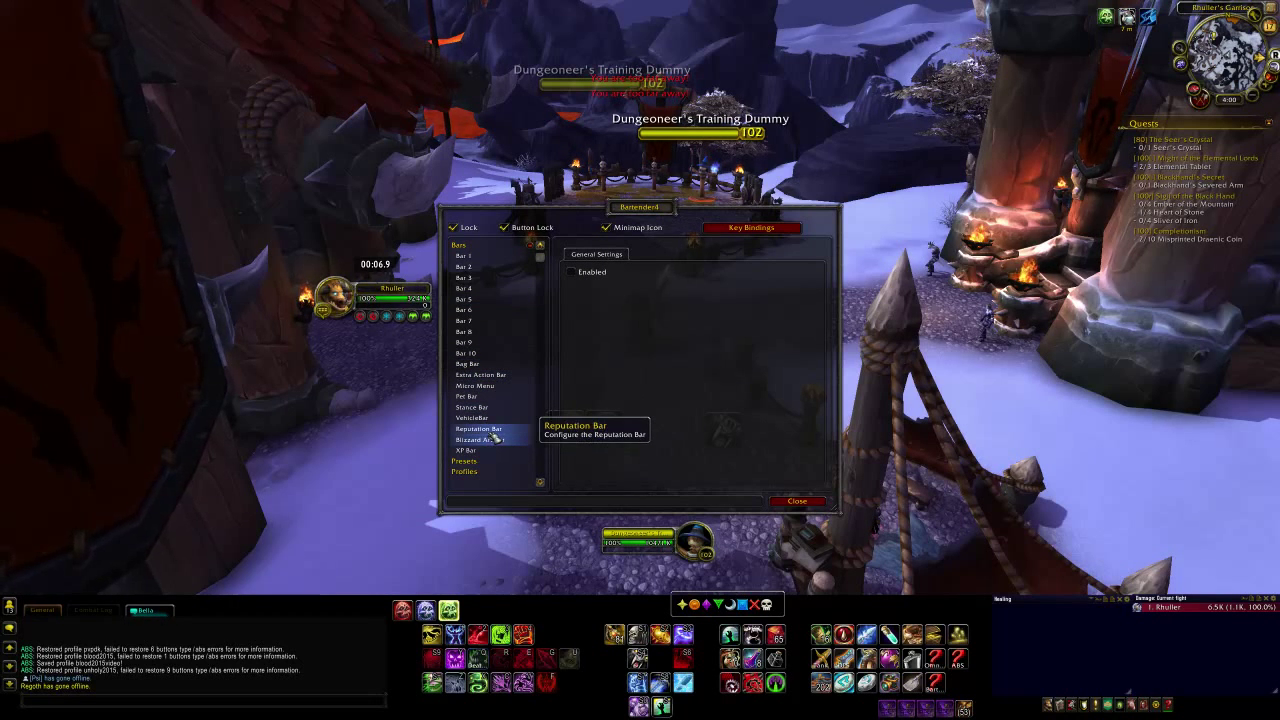
pyautogui.click(572, 273)
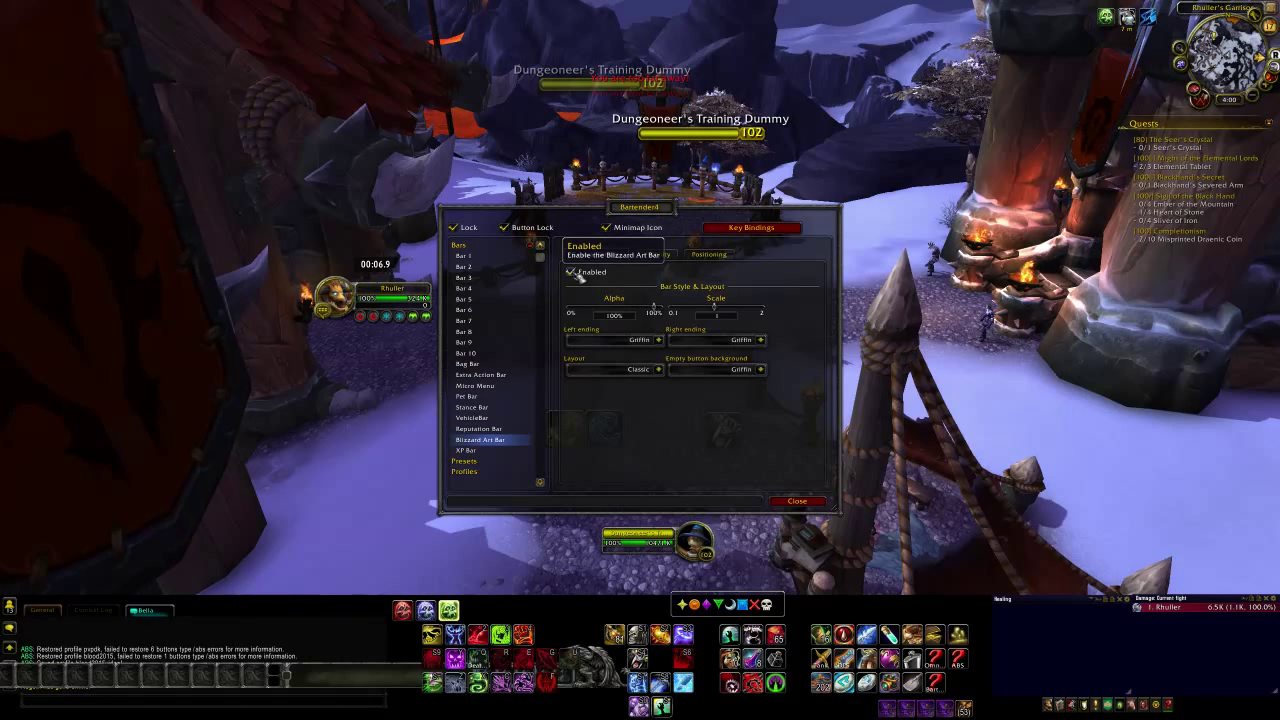
pyautogui.click(572, 273)
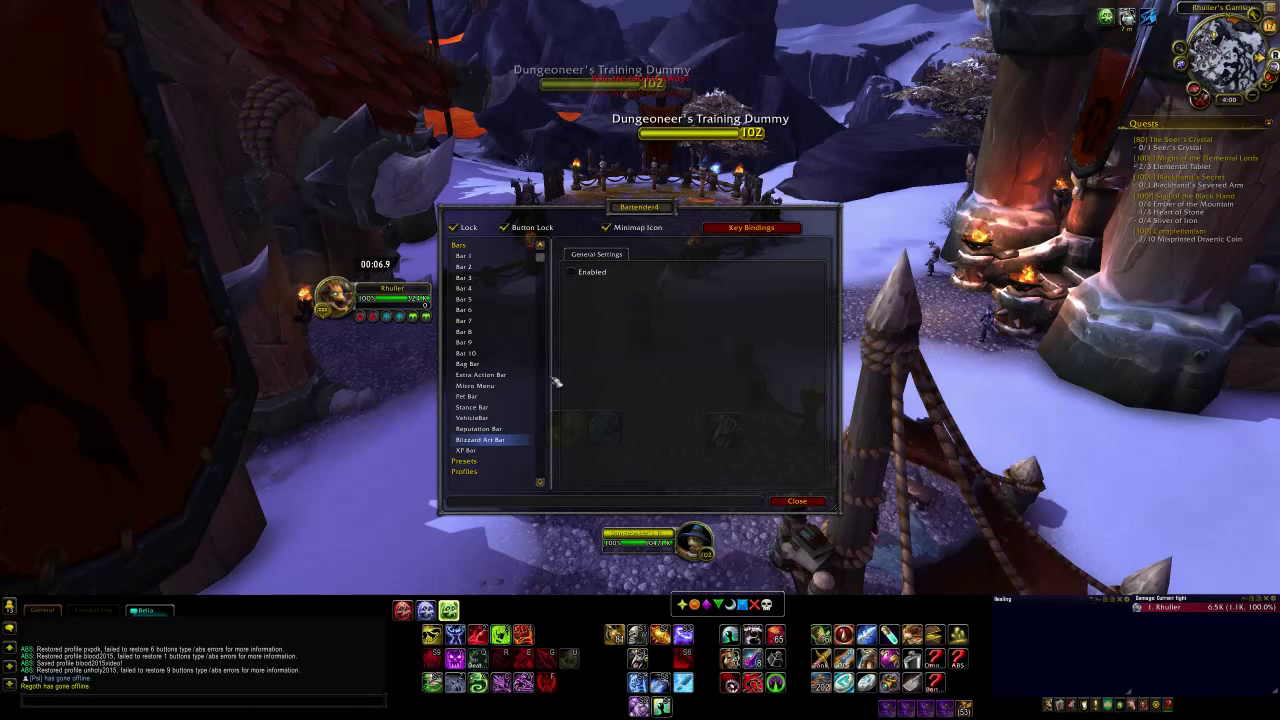
pyautogui.click(488, 471)
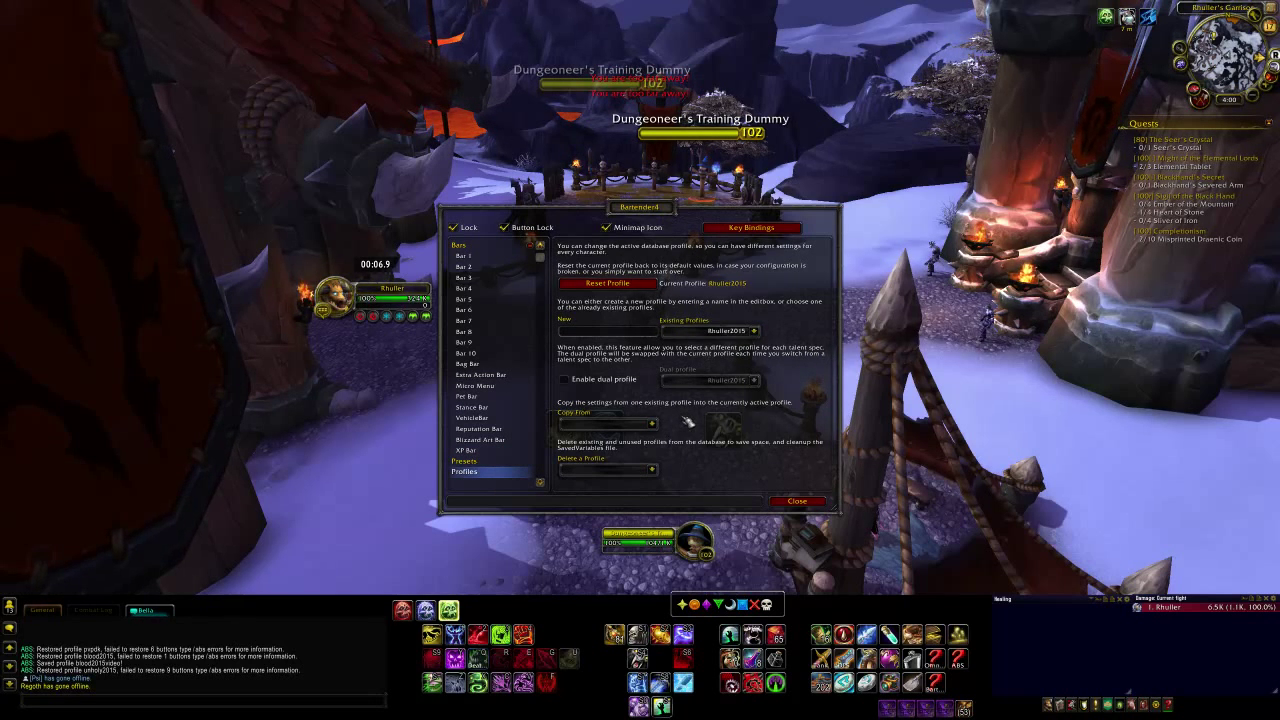
pyautogui.click(652, 423)
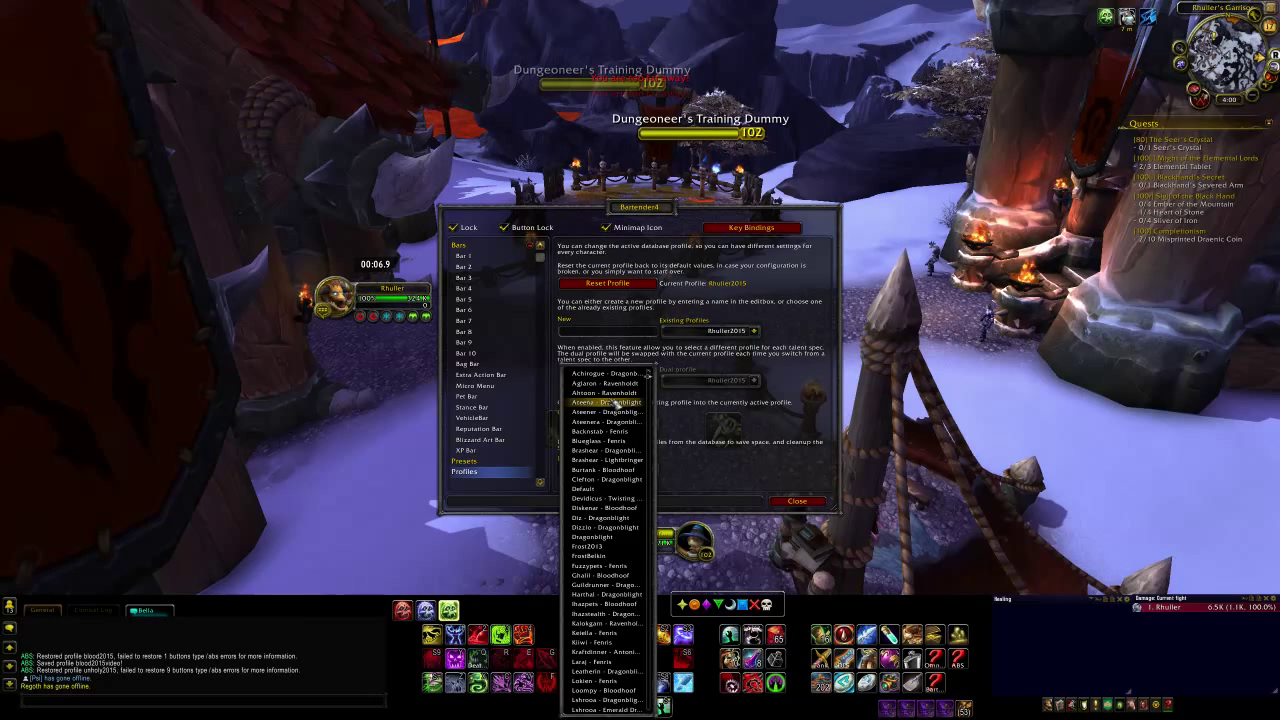
pyautogui.click(800, 446)
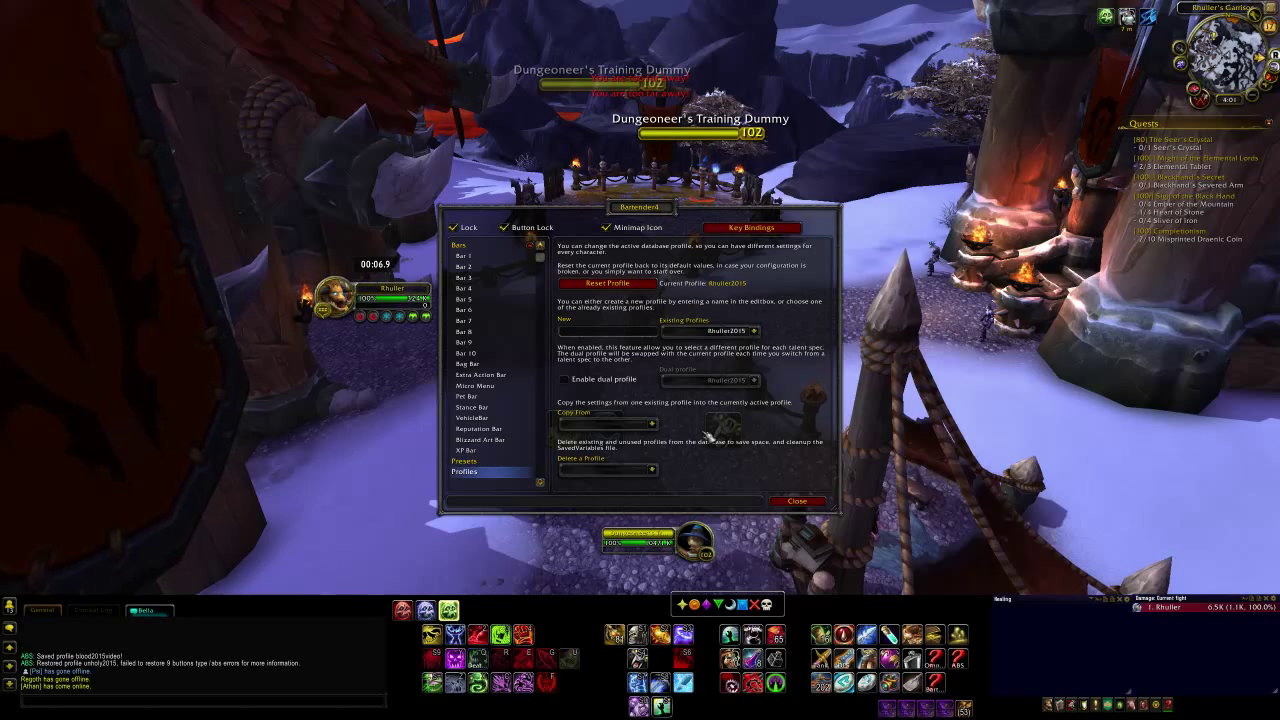
pyautogui.click(652, 424)
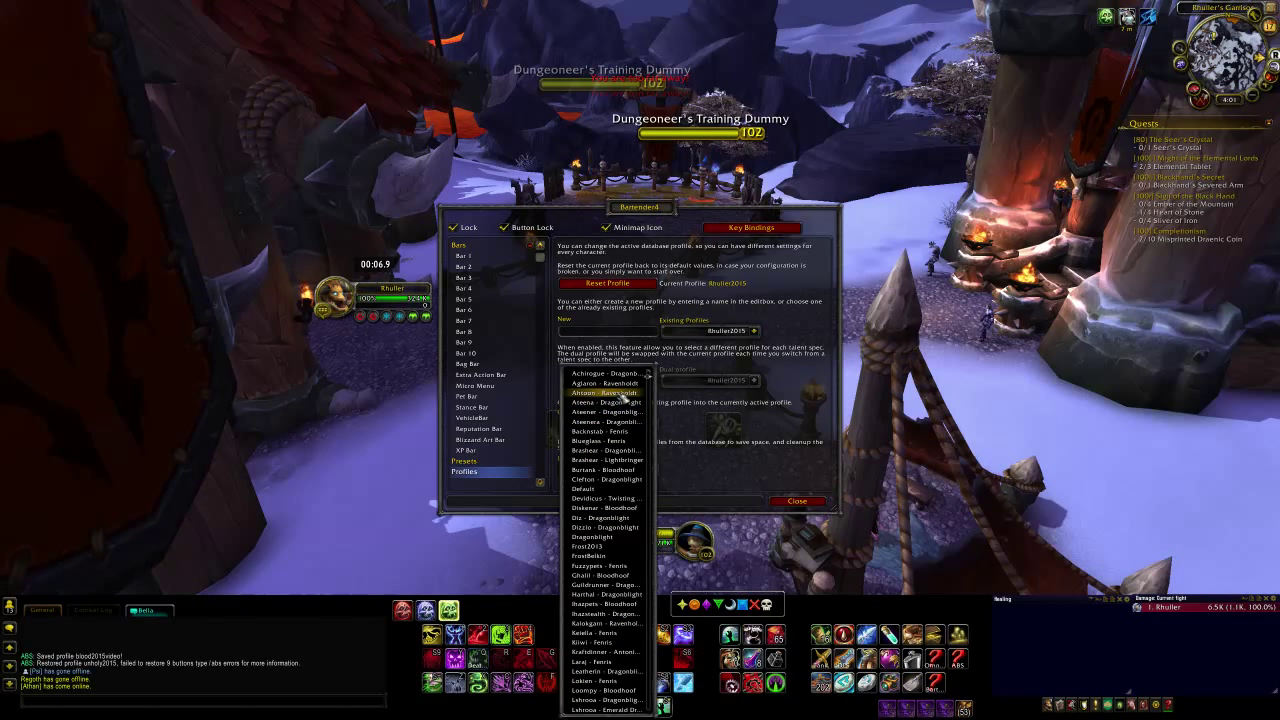
pyautogui.click(620, 402)
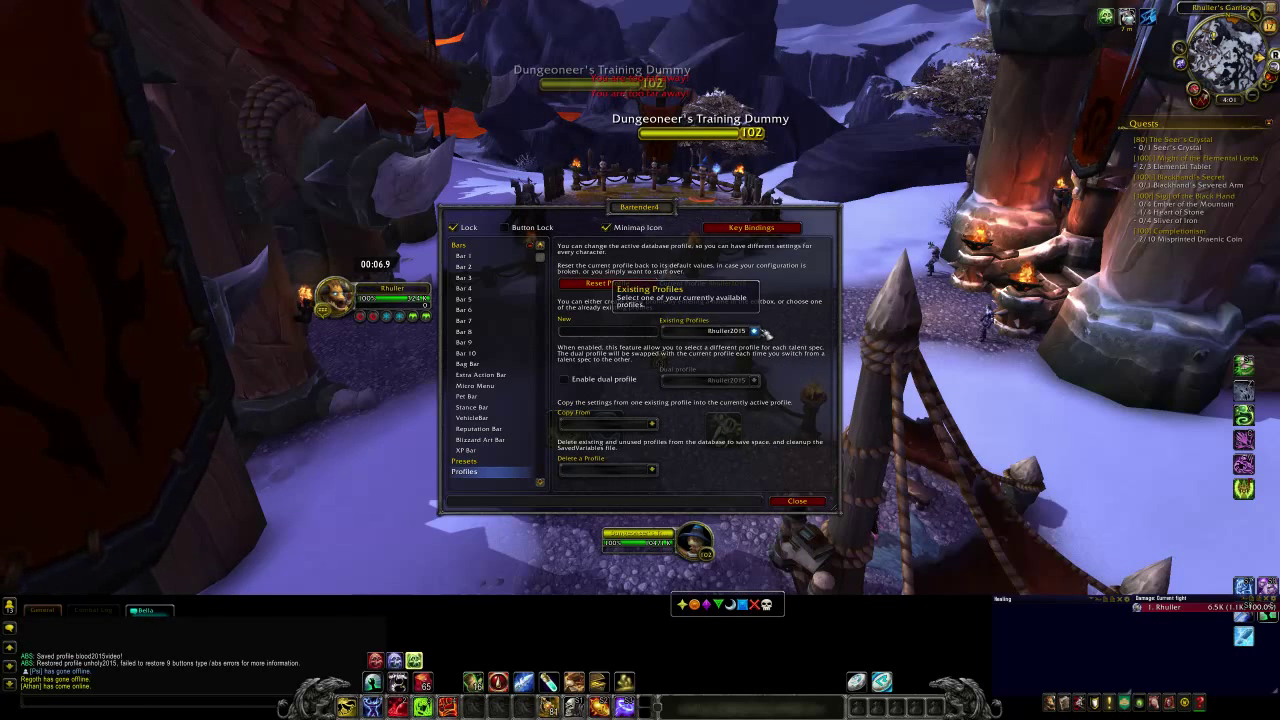
pyautogui.click(754, 331)
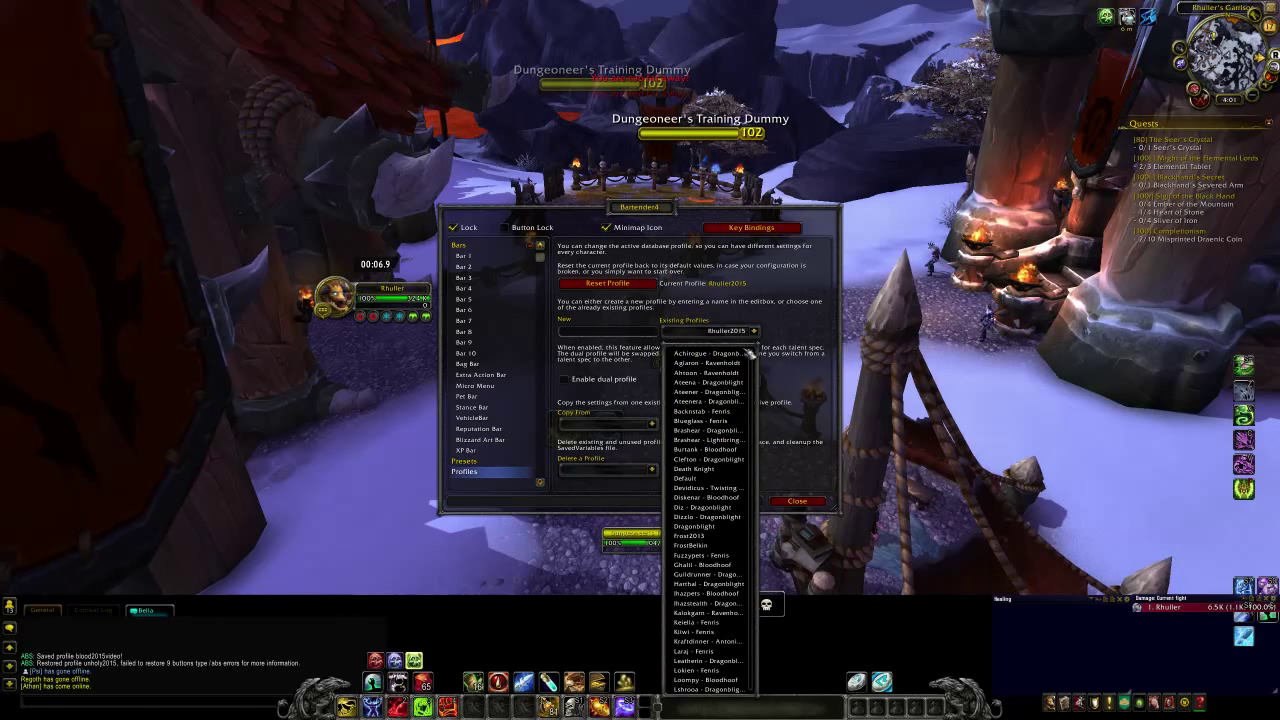
pyautogui.click(755, 333)
pyautogui.click(755, 333)
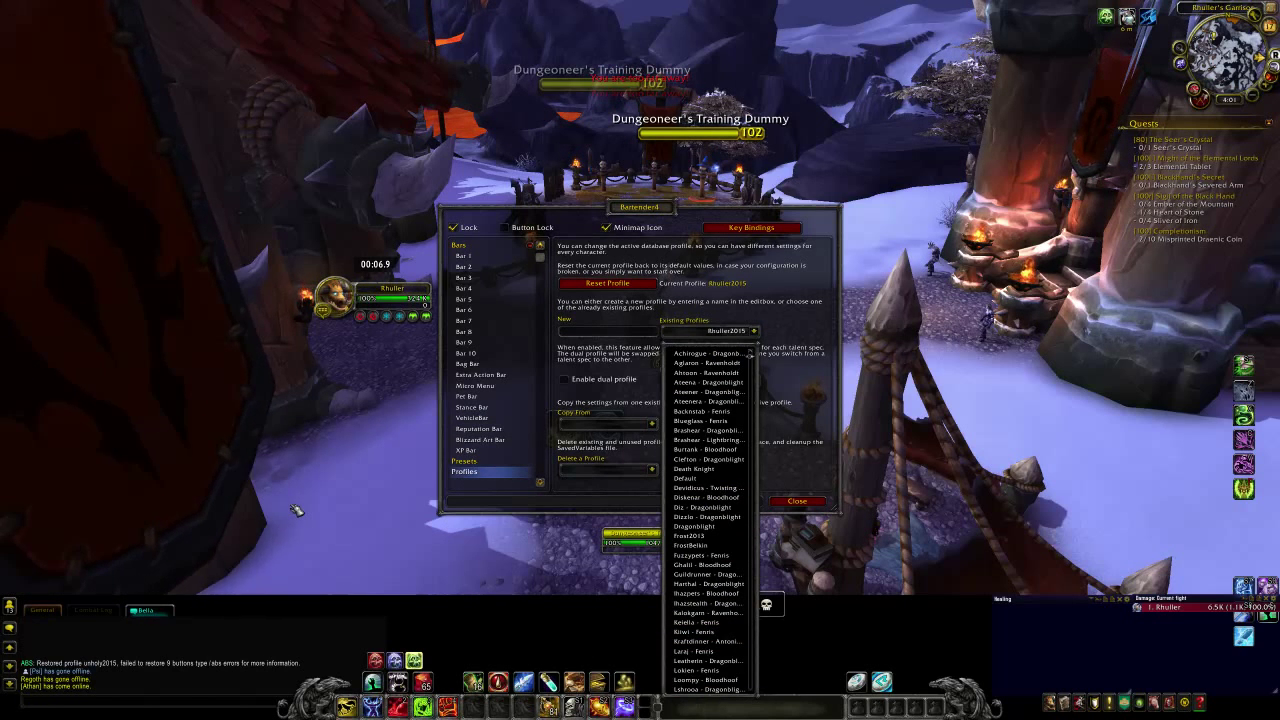
pyautogui.click(756, 332)
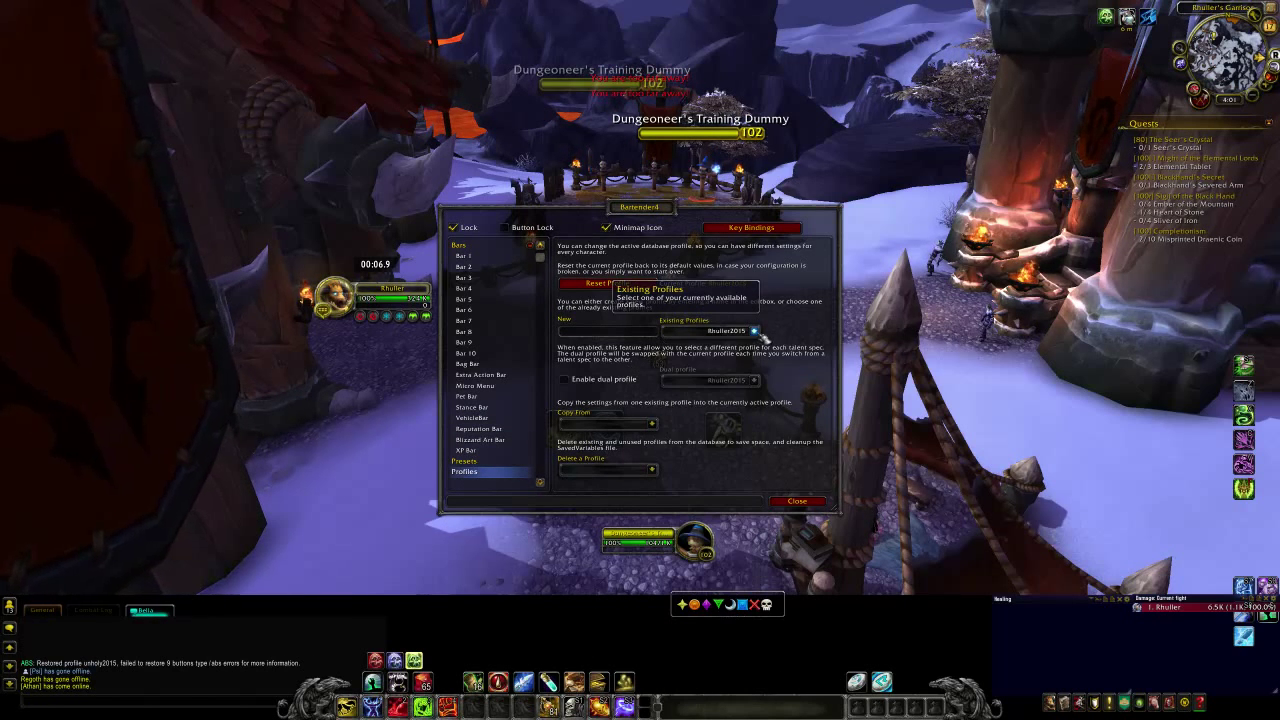
pyautogui.click(652, 425)
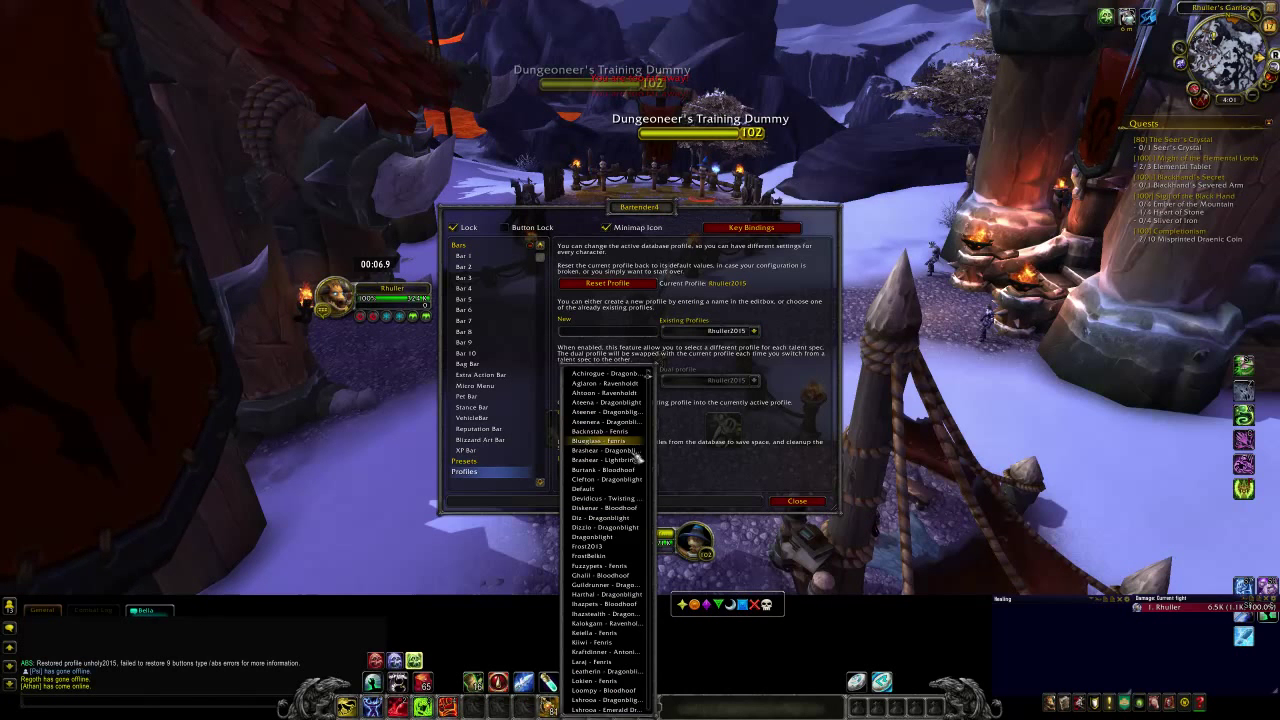
pyautogui.click(767, 465)
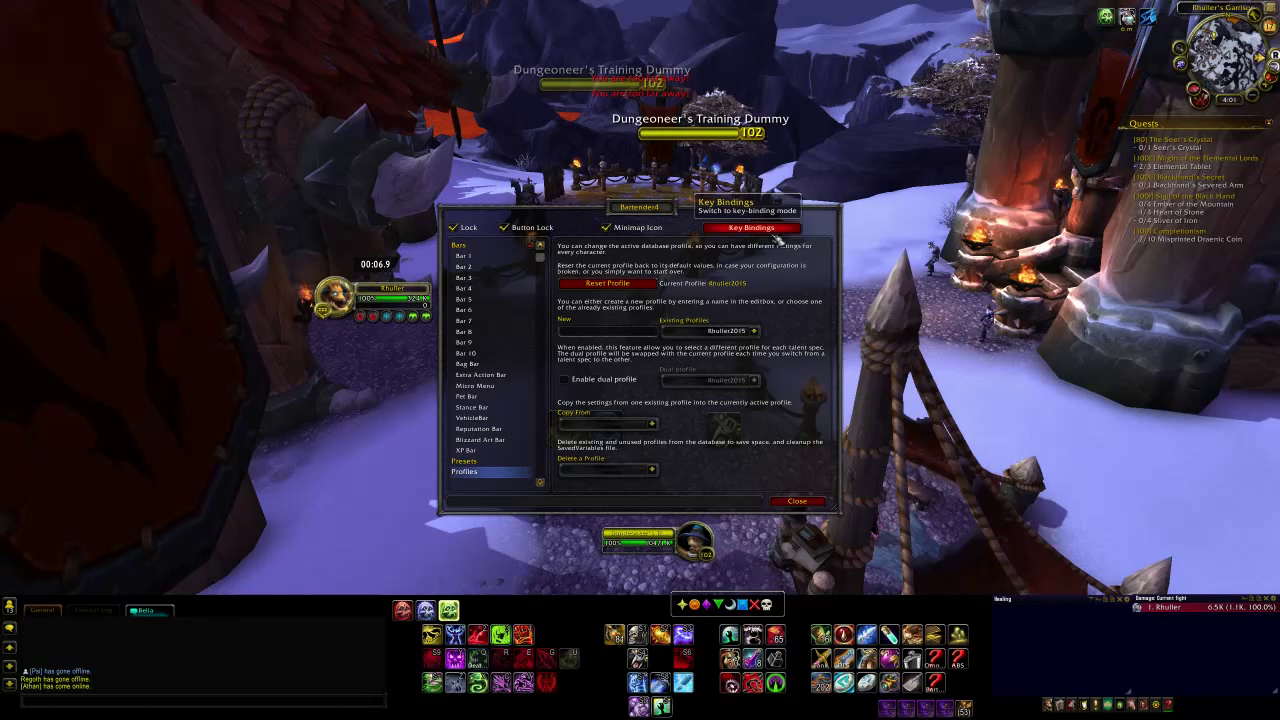
# - In key-binding mode, clear BT4Button7's bindings, rebind it to 6, and confirm with Okay
pyautogui.click(776, 231)
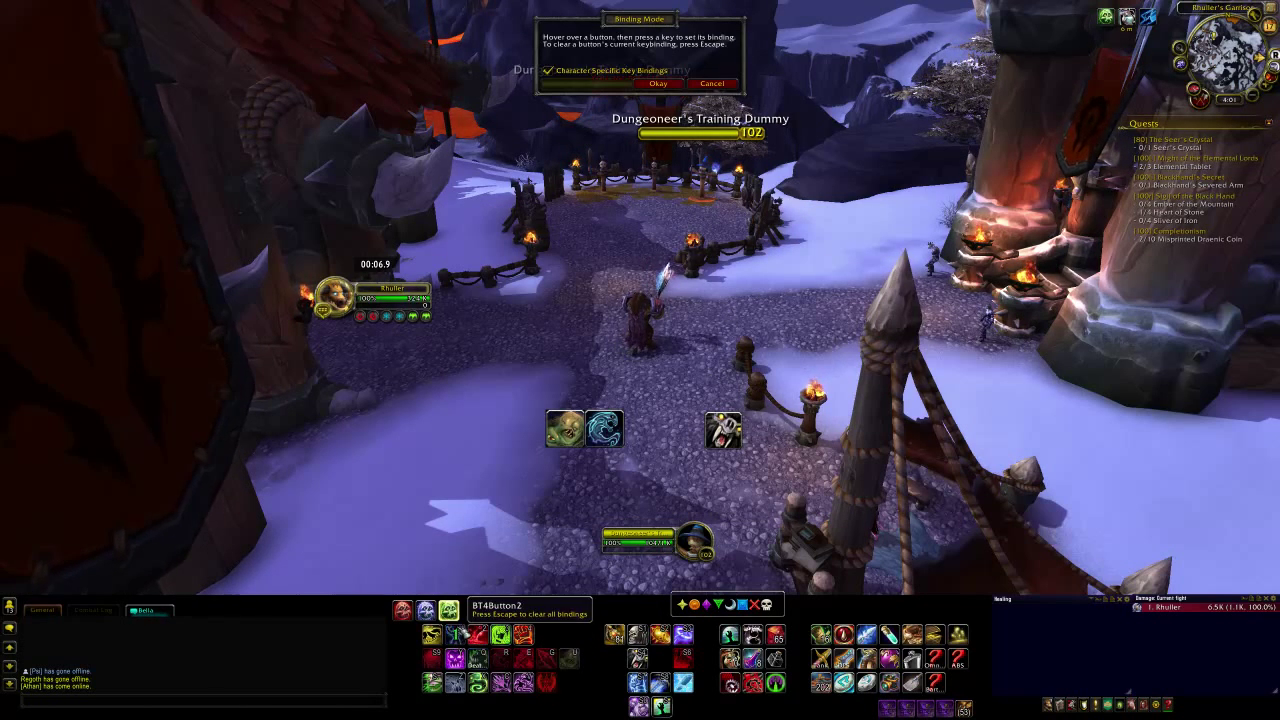
pyautogui.press('6')
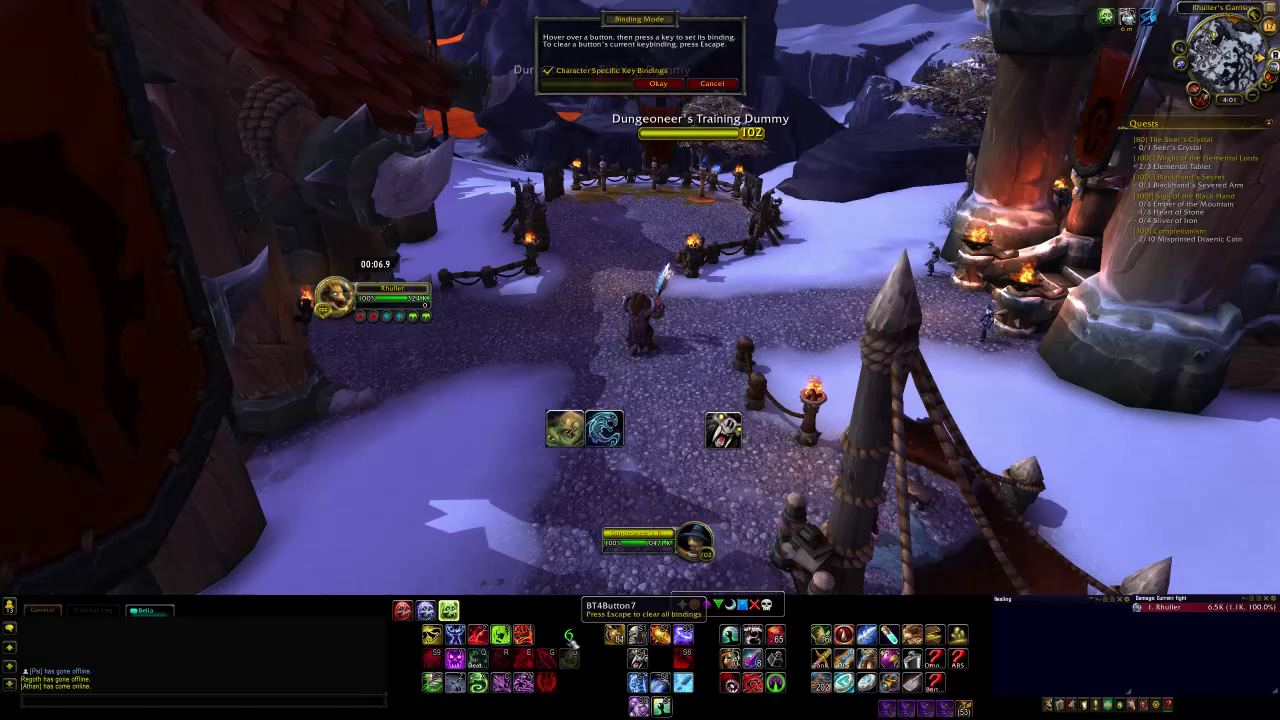
pyautogui.press('Escape')
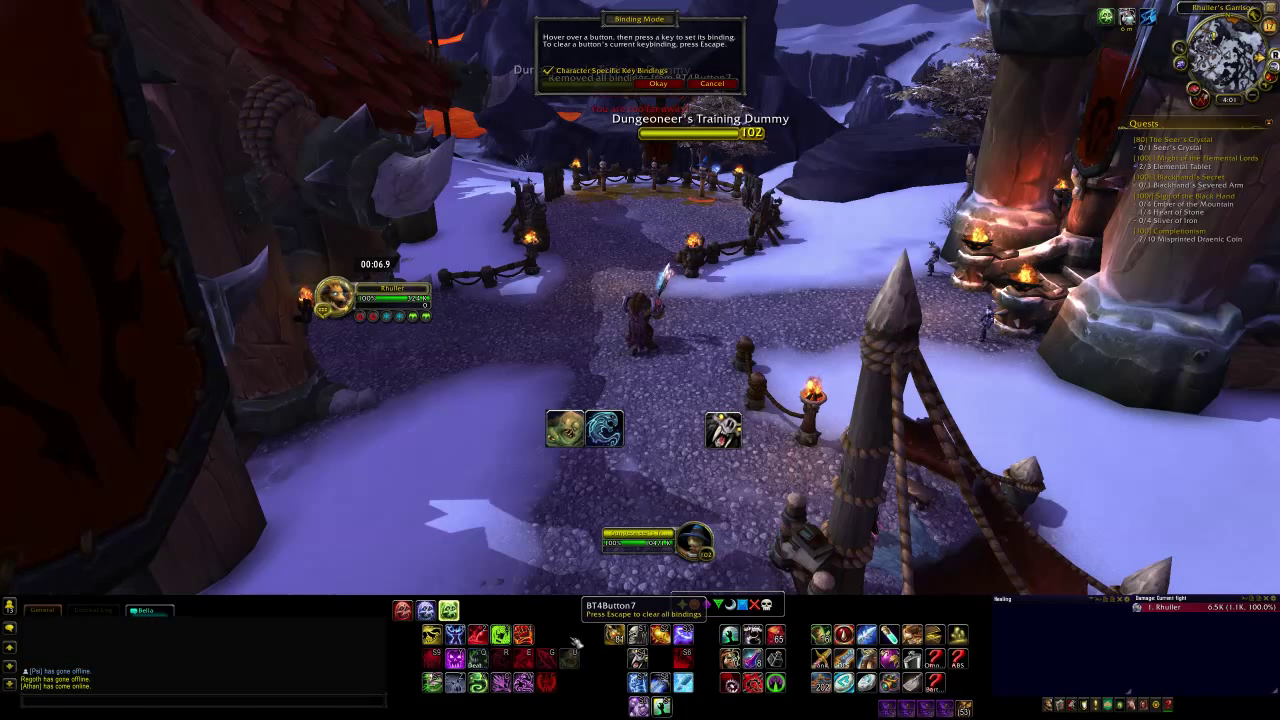
pyautogui.press('Escape')
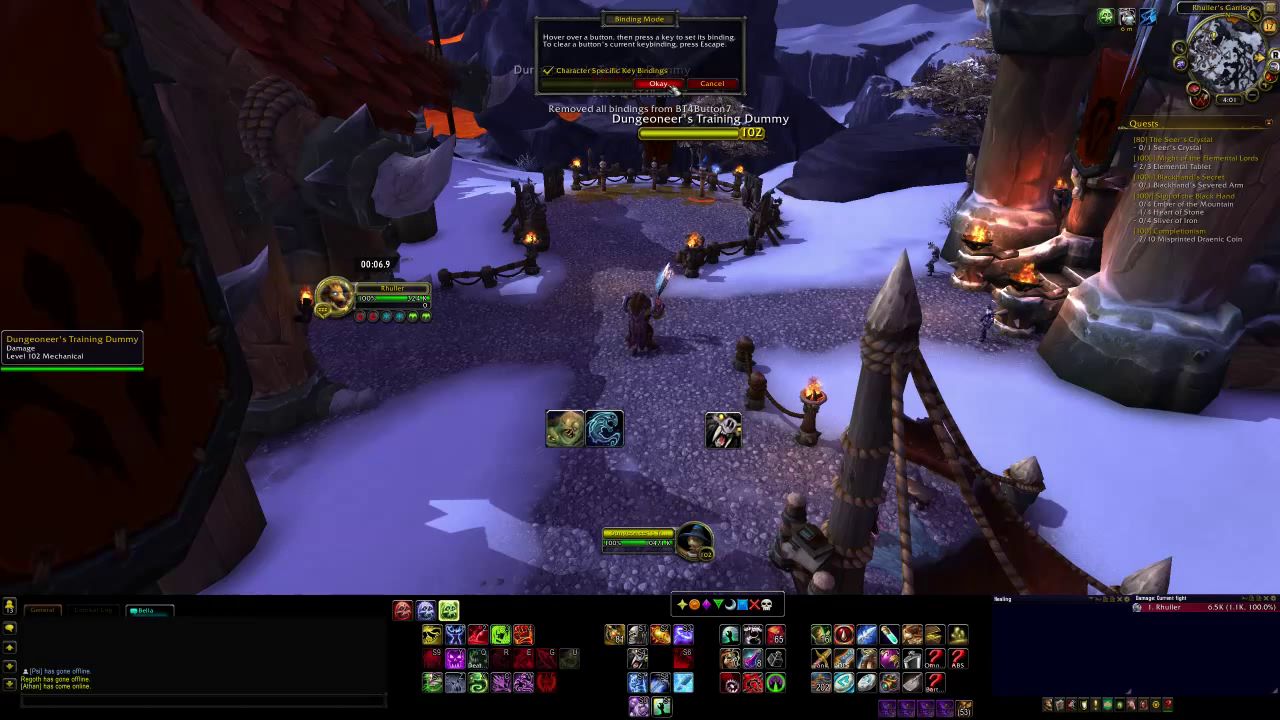
pyautogui.press('6')
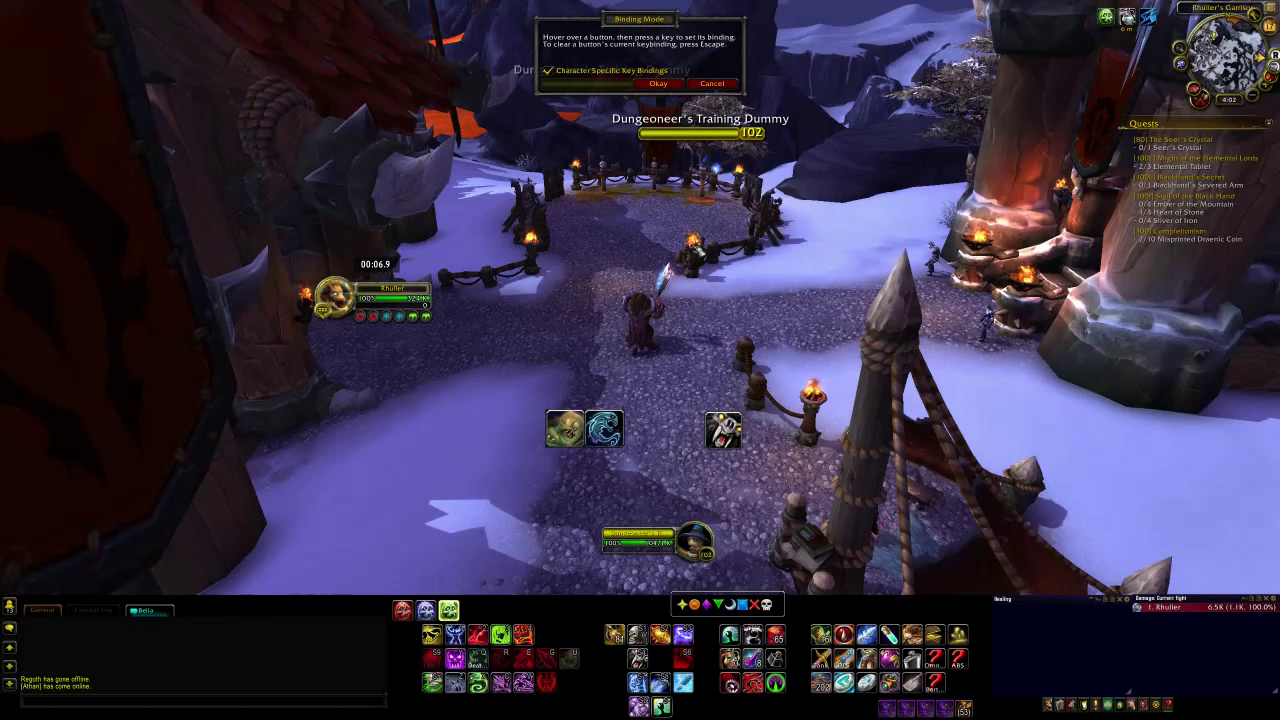
pyautogui.click(656, 85)
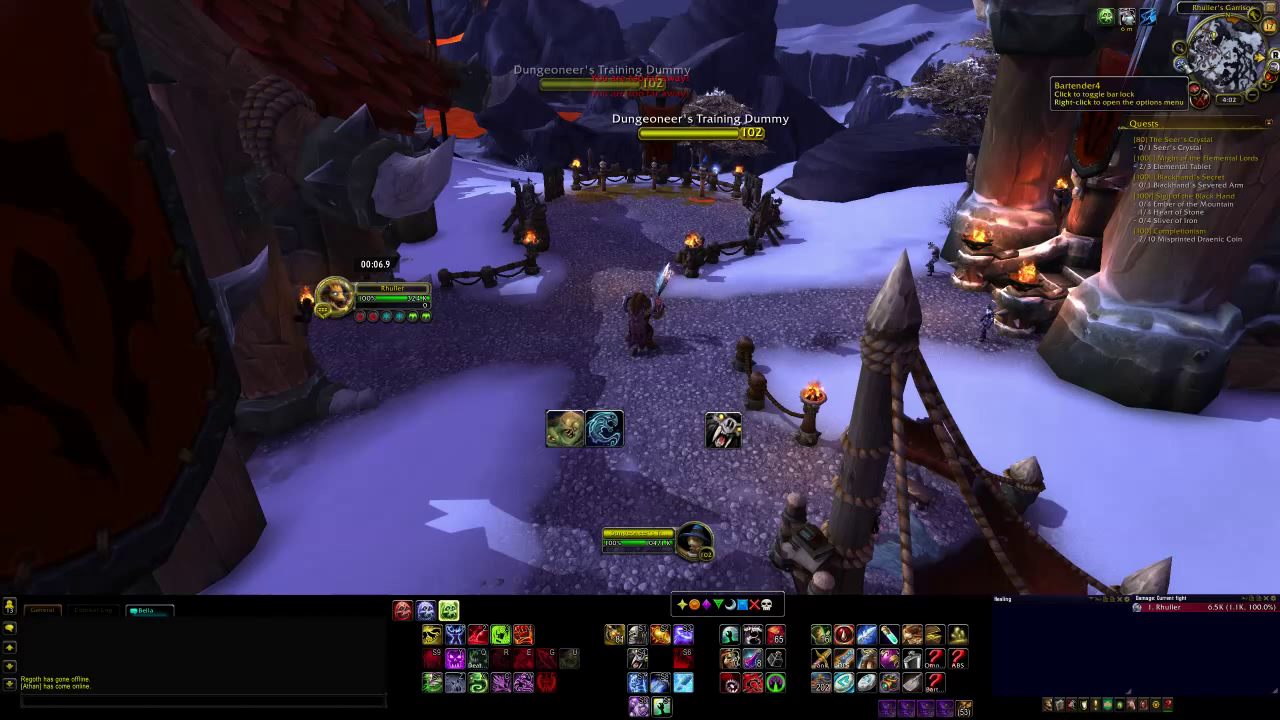
# - Unlock the Bartender4 bars from the minimap icon and nudge the Pet Bar slightly upward
pyautogui.rightClick(1197, 96)
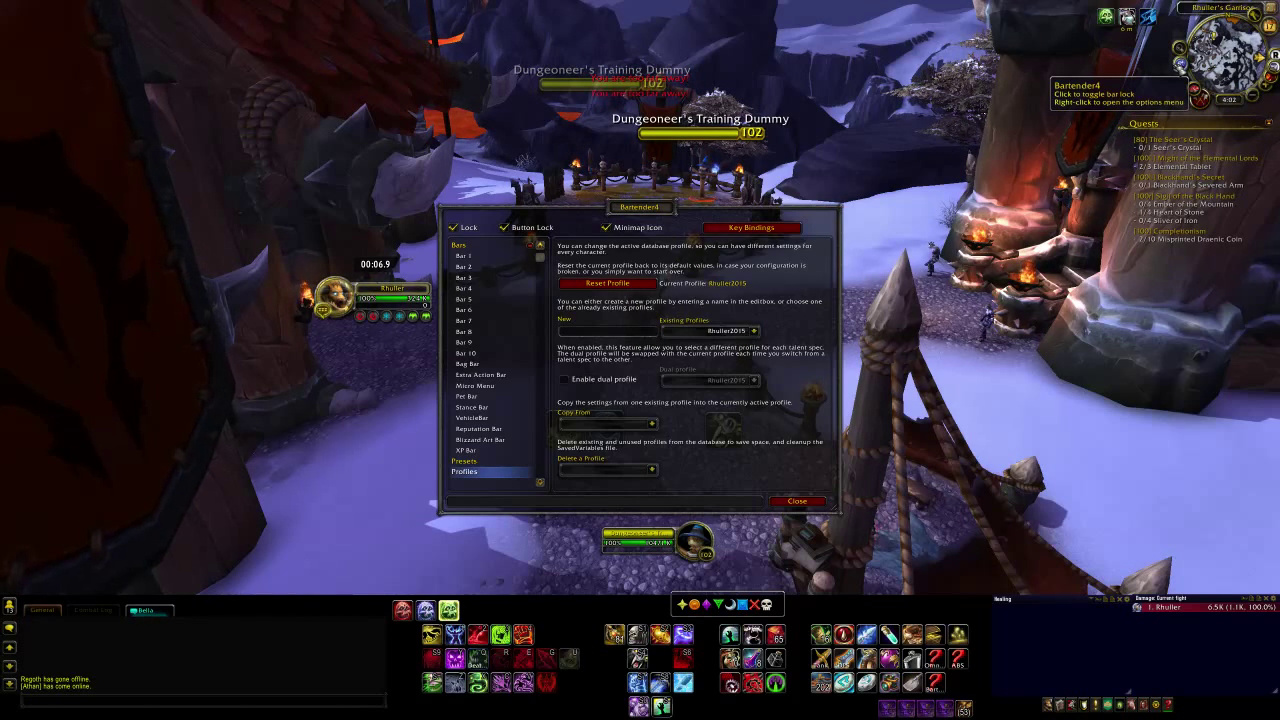
pyautogui.click(1197, 96)
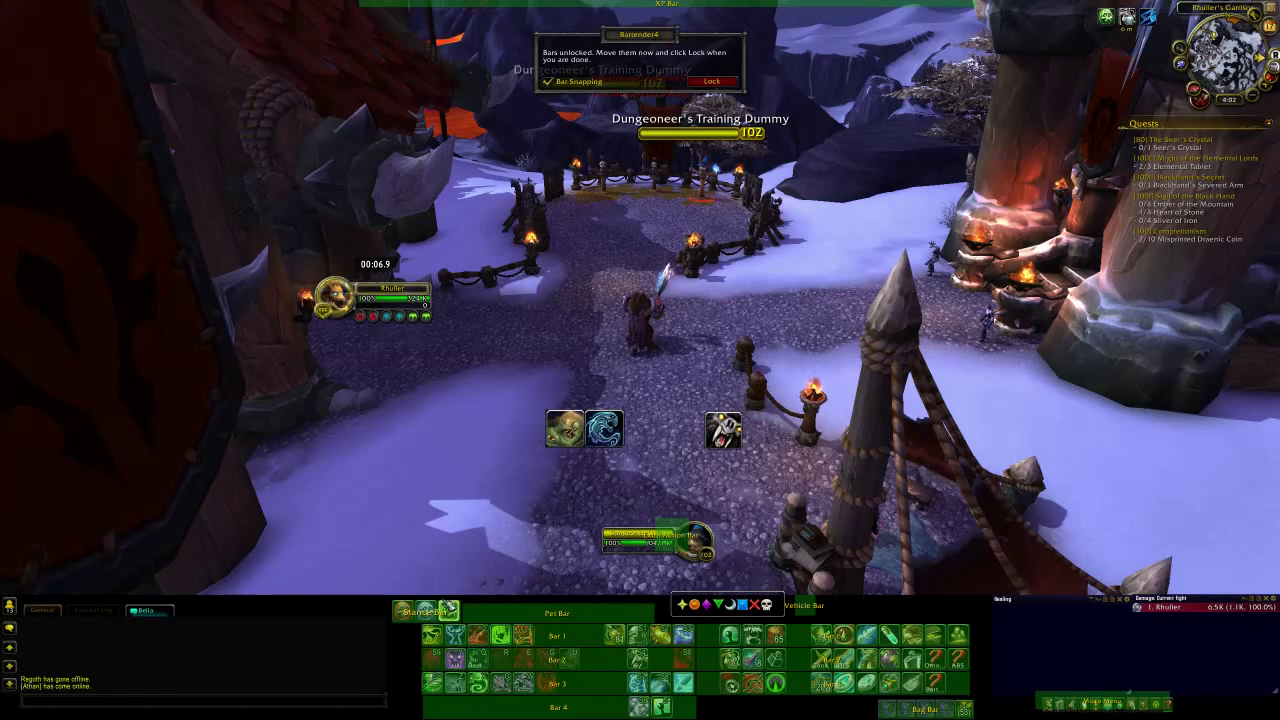
pyautogui.moveTo(580, 620)
pyautogui.mouseDown()
pyautogui.moveTo(660, 610)
pyautogui.moveTo(552, 611)
pyautogui.moveTo(586, 624)
pyautogui.mouseUp()
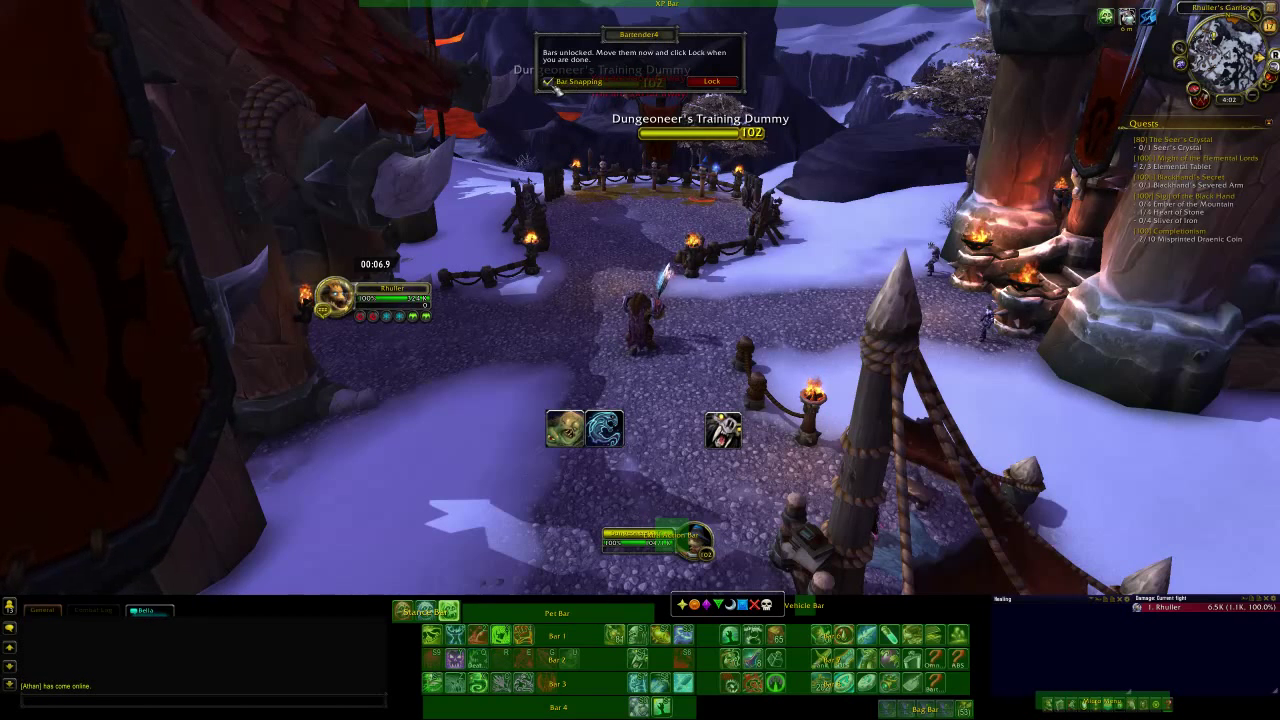
pyautogui.moveTo(572, 606)
pyautogui.mouseDown()
pyautogui.moveTo(565, 590)
pyautogui.moveTo(560, 606)
pyautogui.mouseUp()
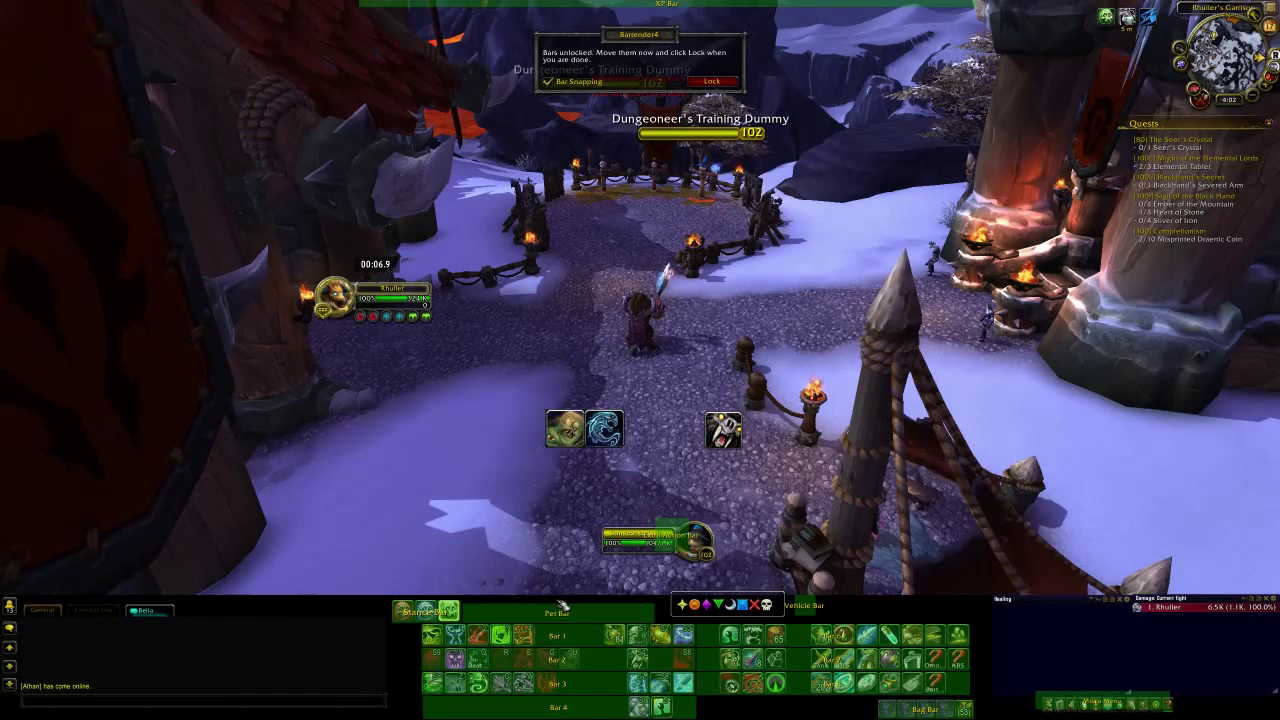